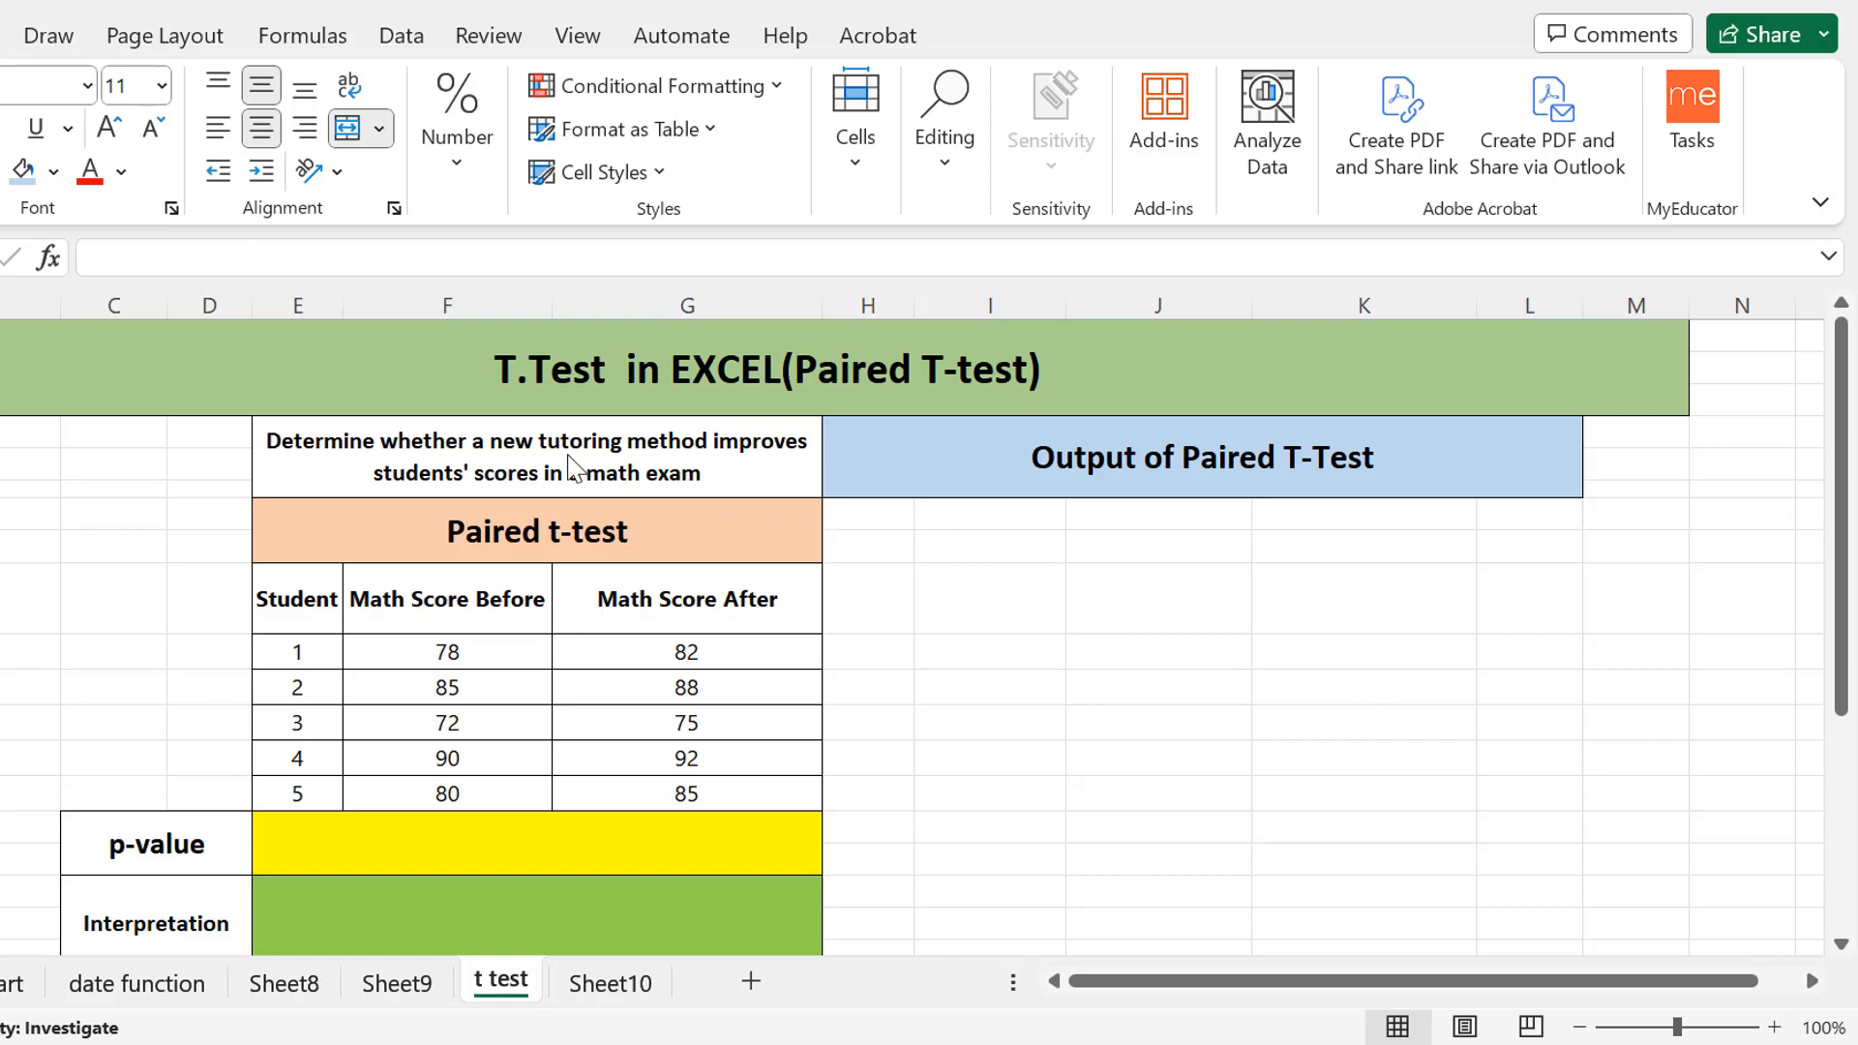
Step: Examine the tutoring research question and the students' Math Score Before and Math Score After data
click(548, 482)
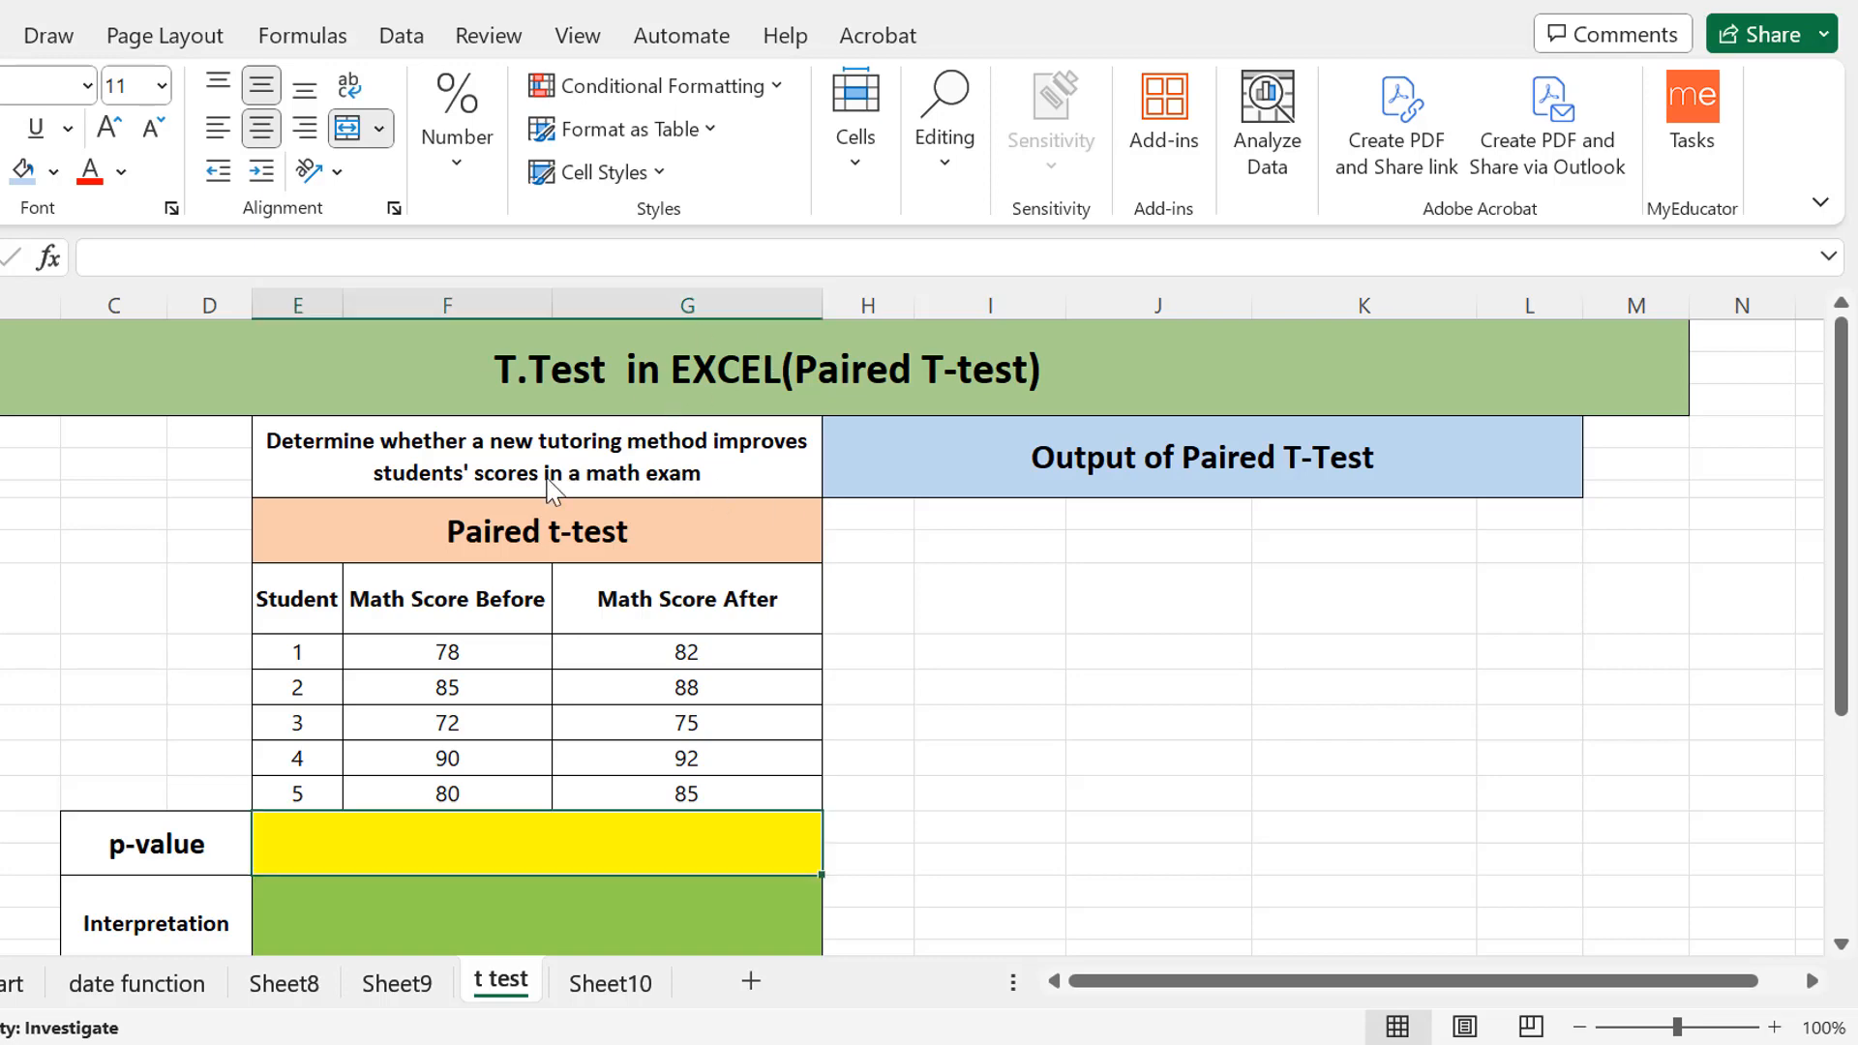
click(721, 484)
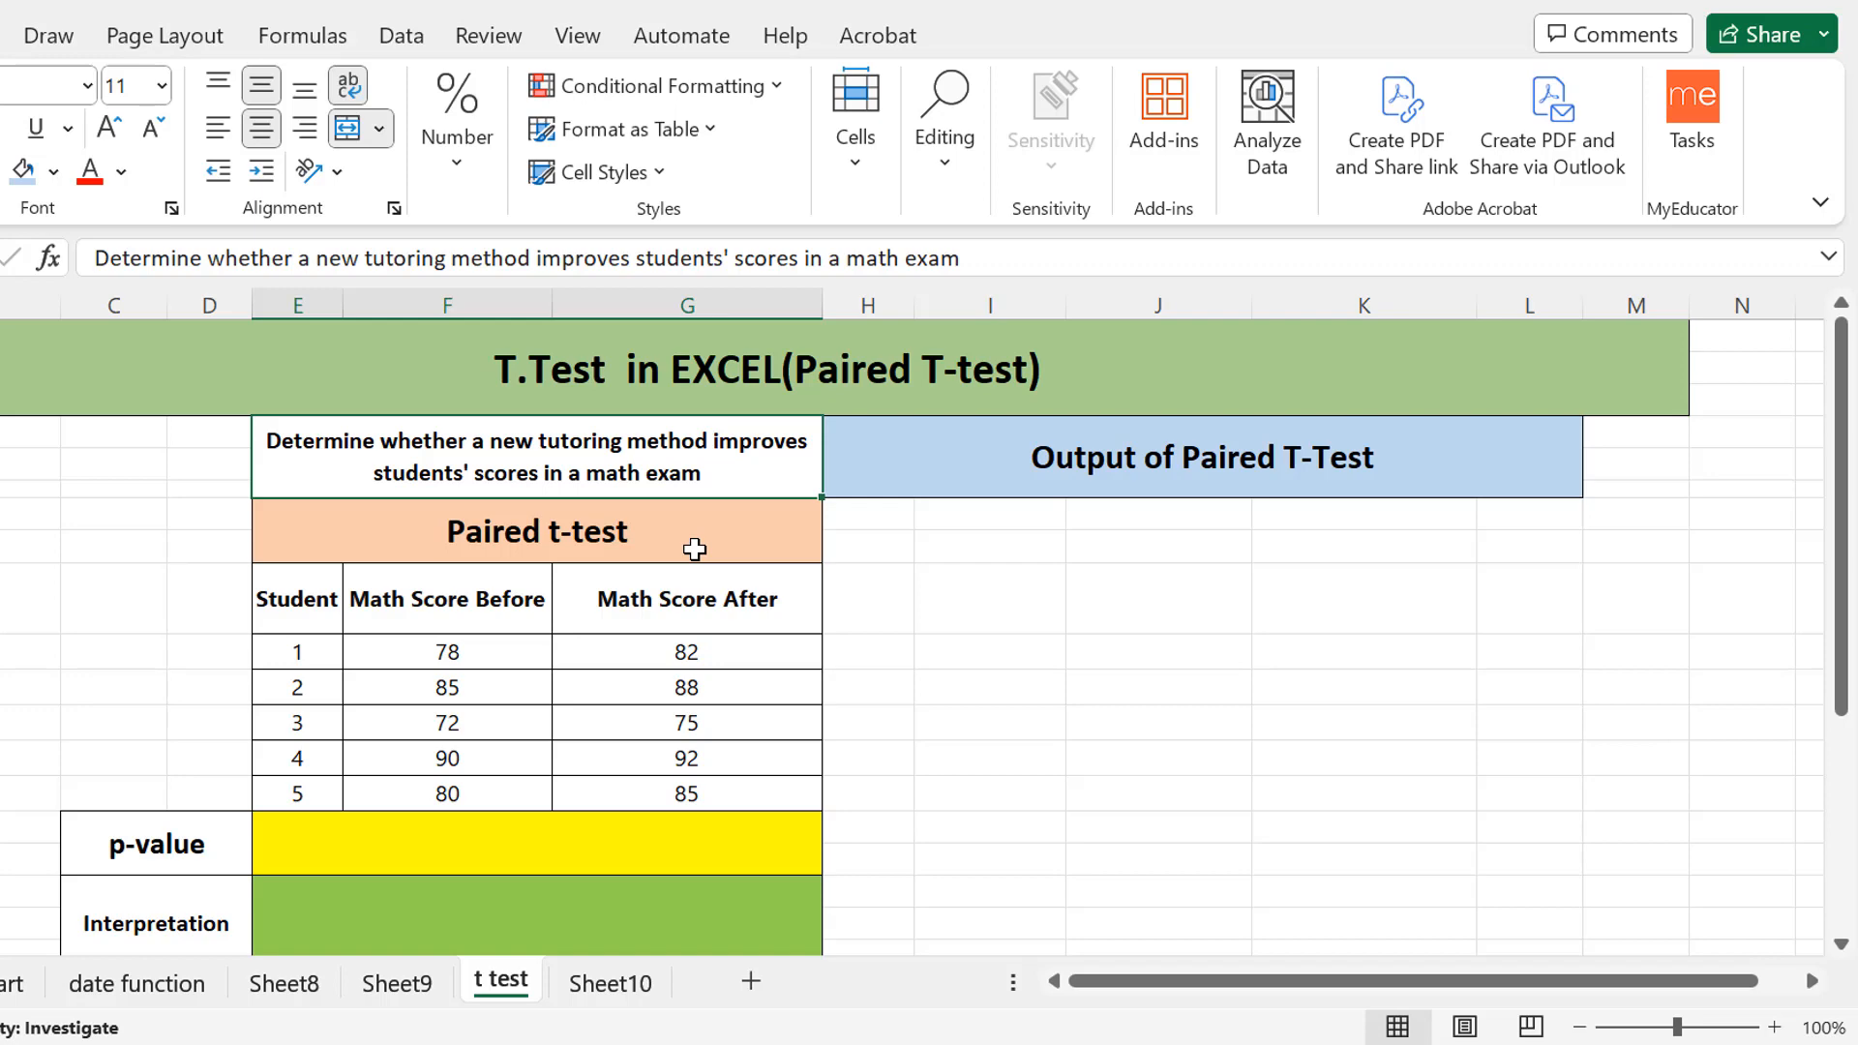
drag(447, 600, 444, 789)
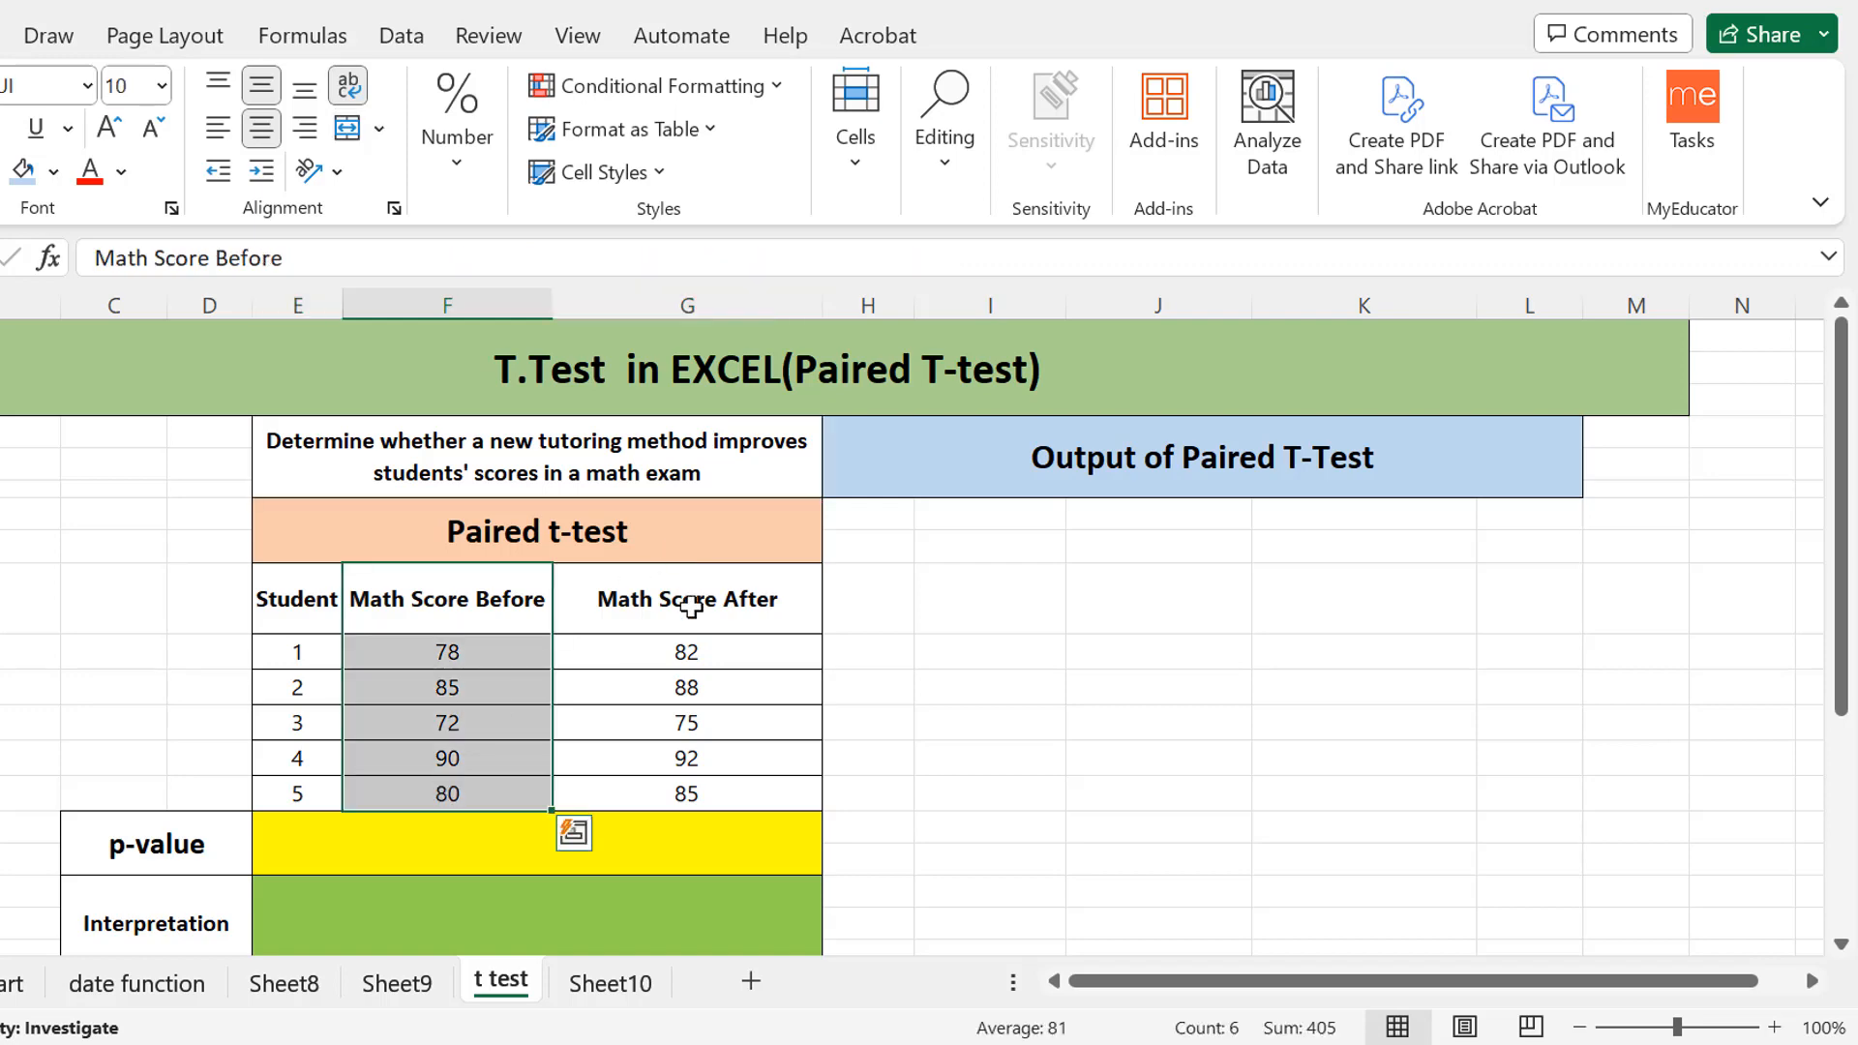
drag(746, 614, 763, 792)
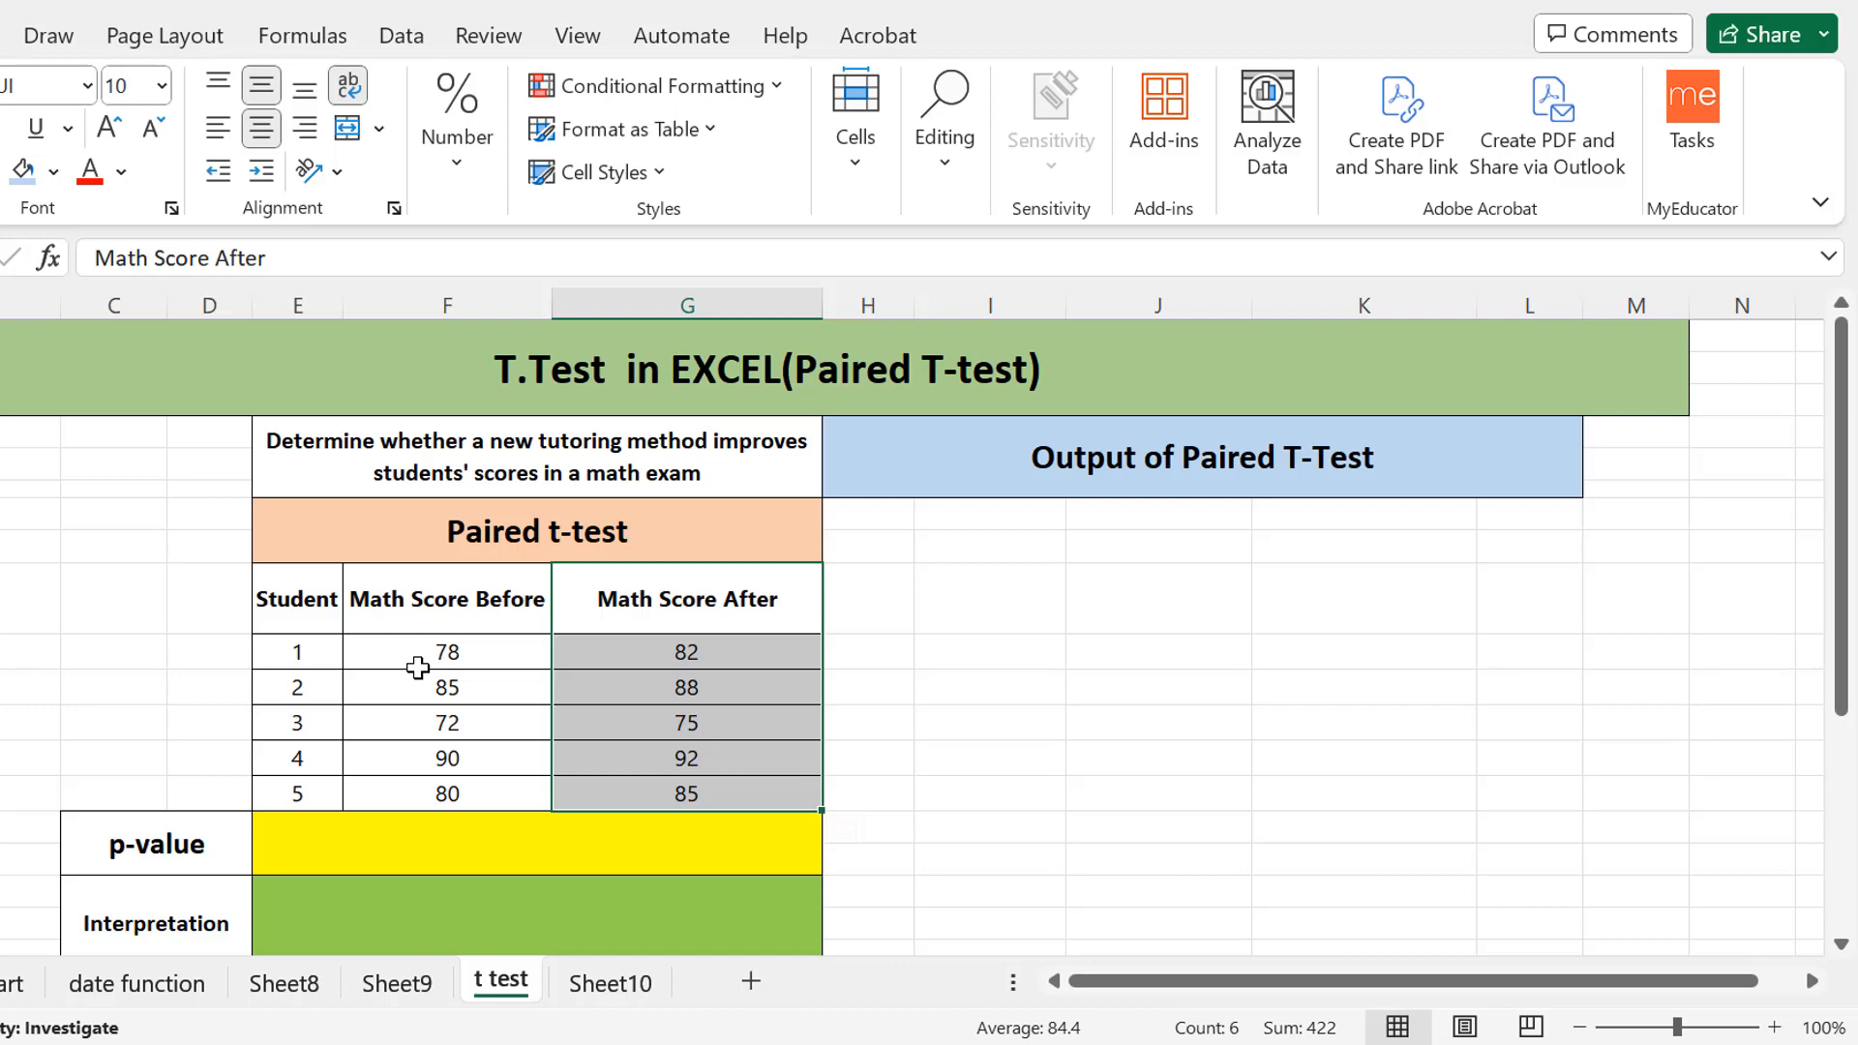
click(418, 666)
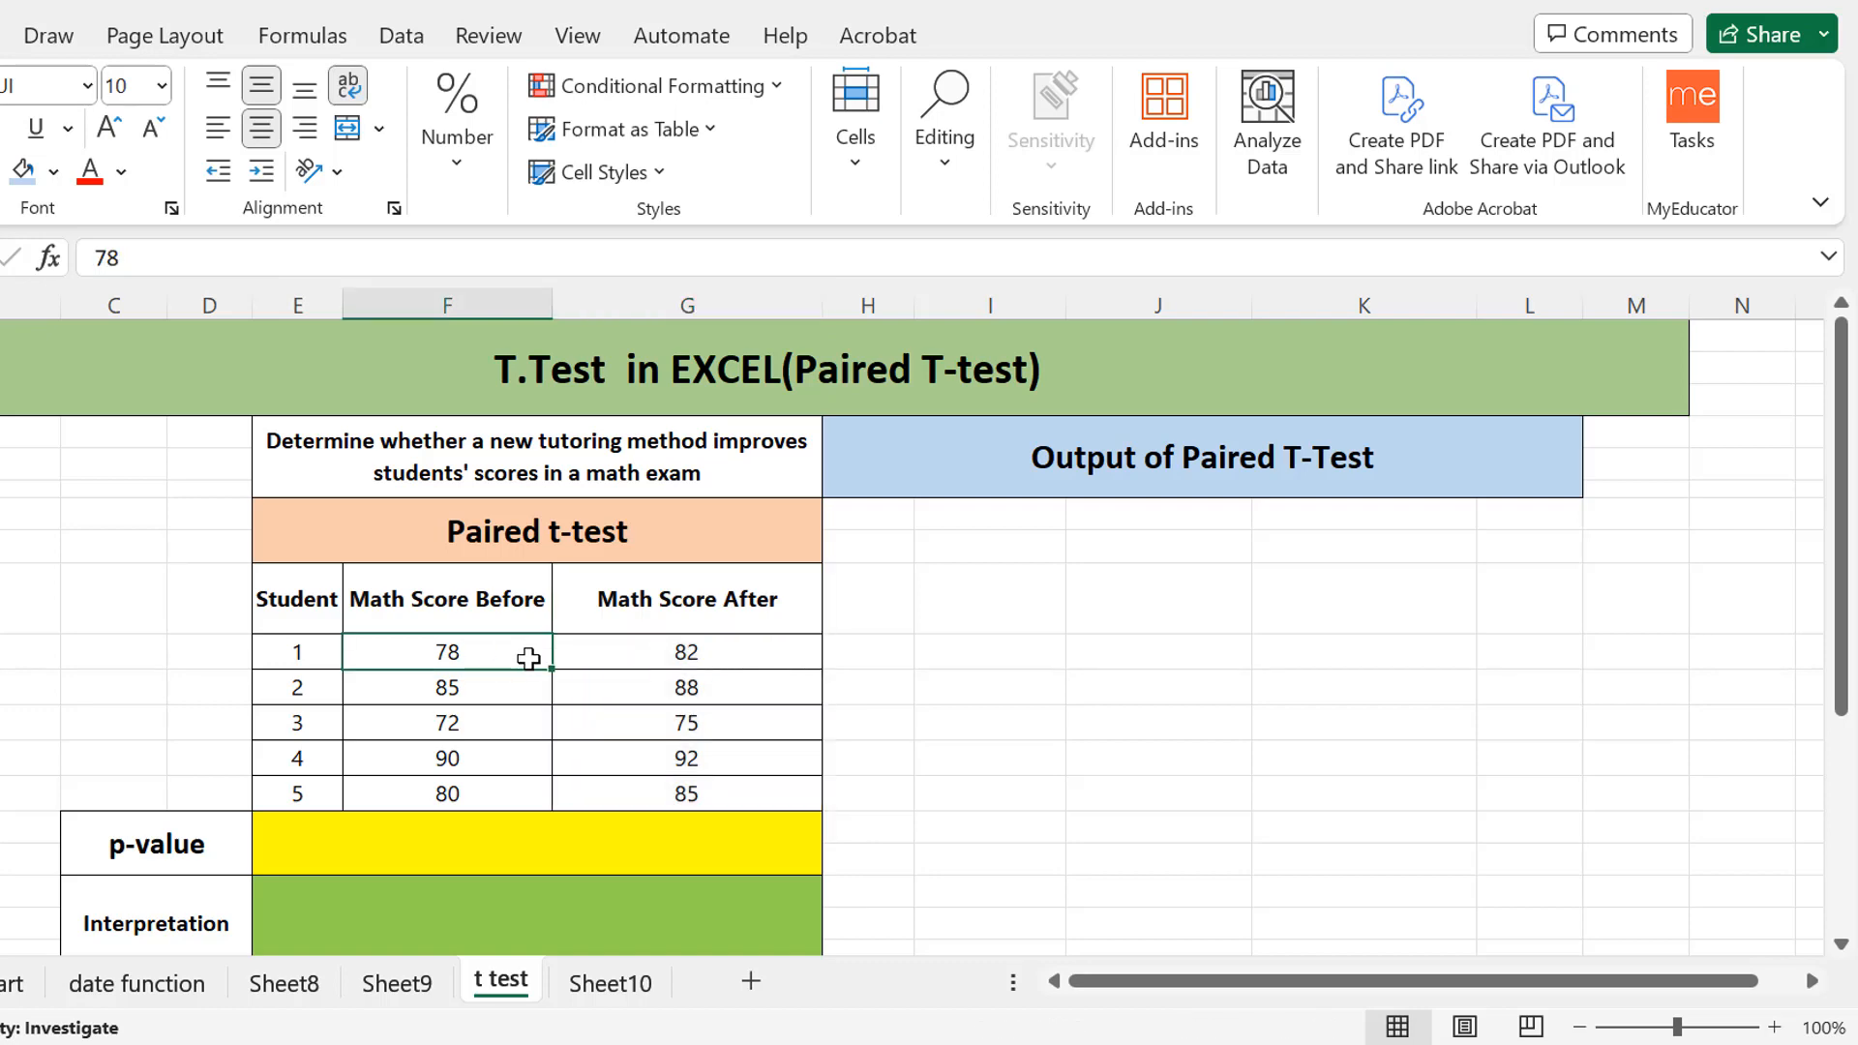
shift+click(619, 651)
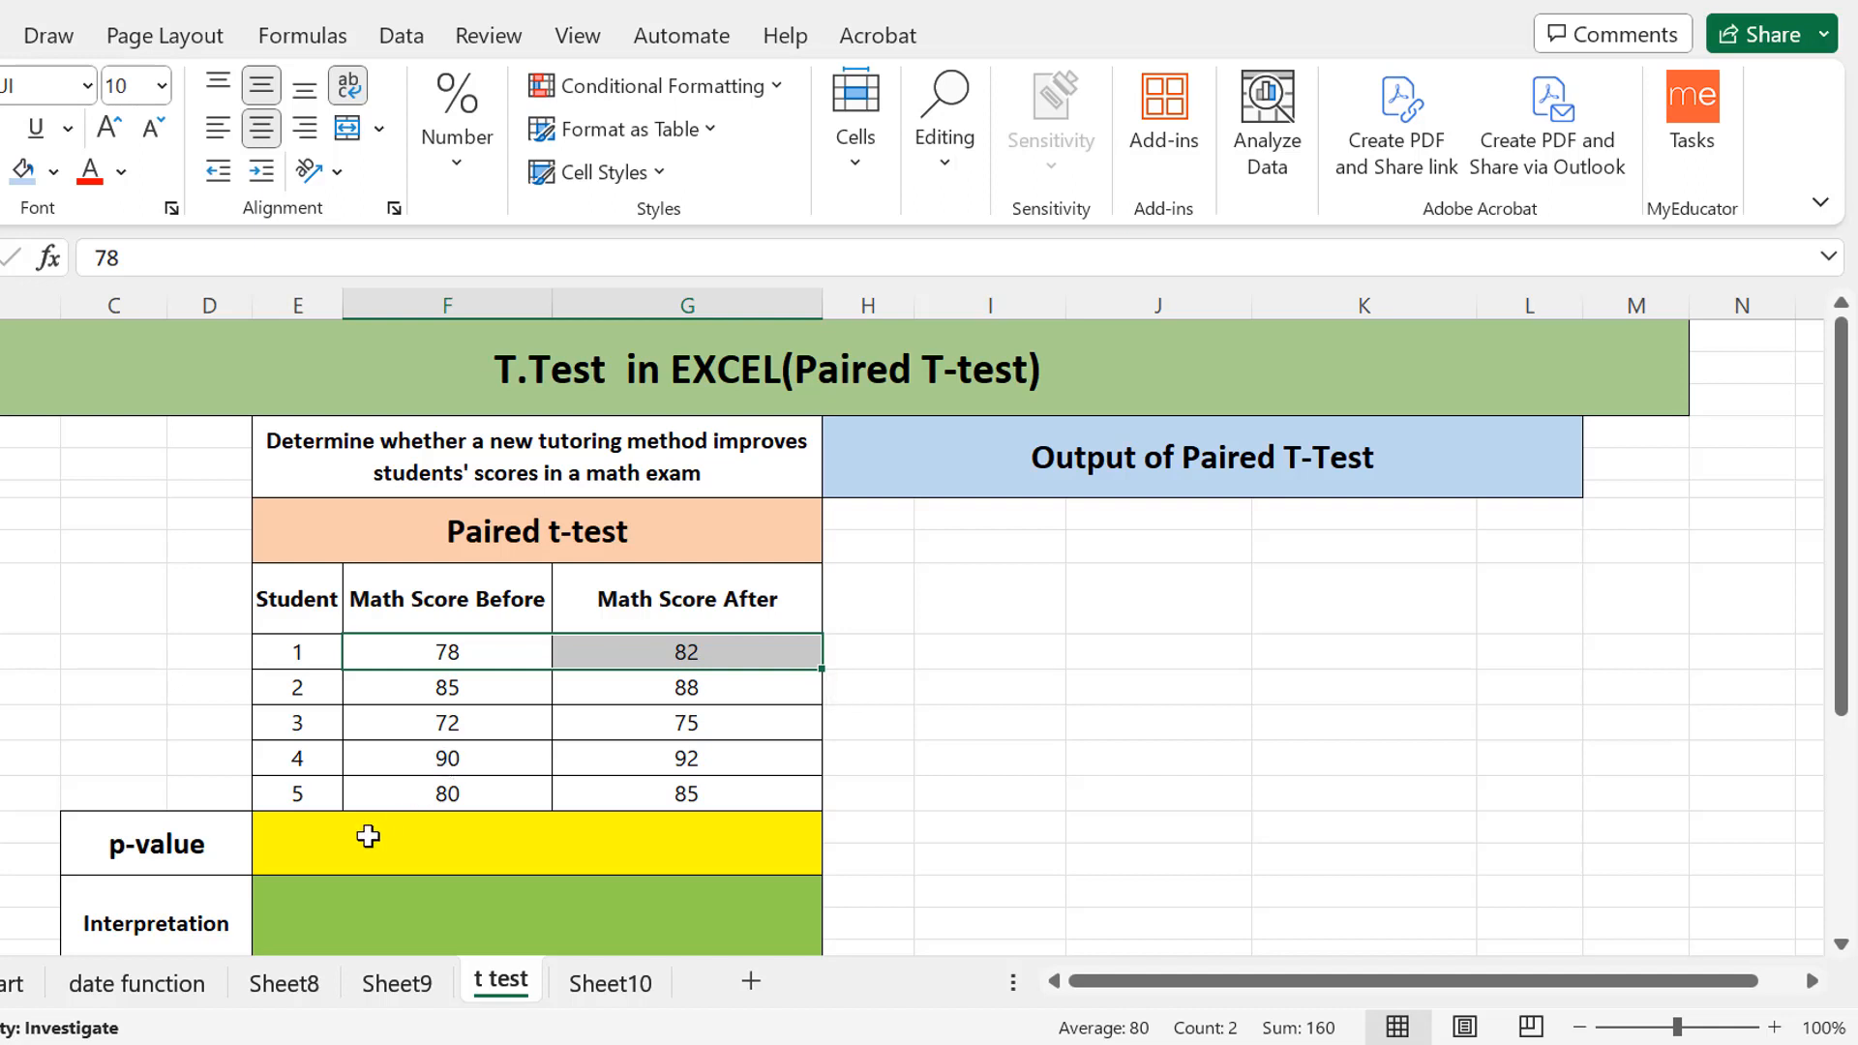
Step: Start a TTEST formula in the p-value cell with F10:F14 as the first array and G10:G14 as the second
click(327, 845)
text(=)
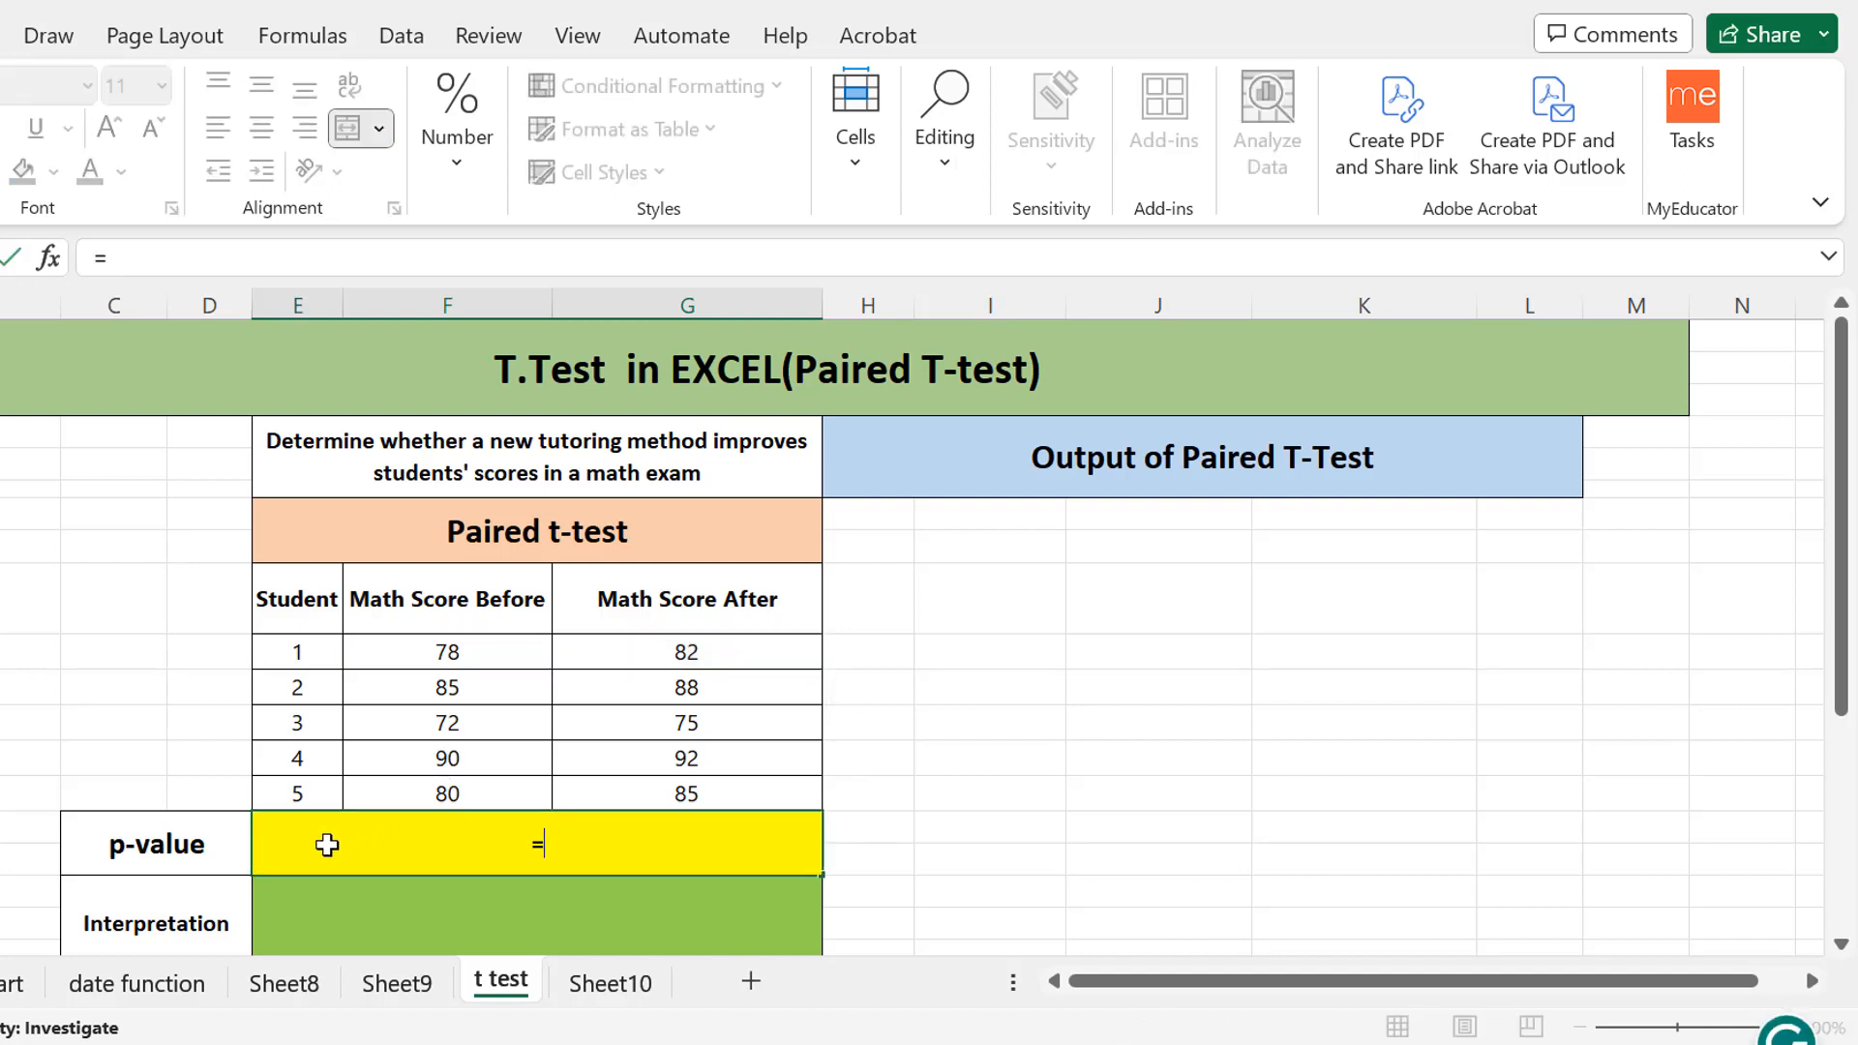
text(ttes)
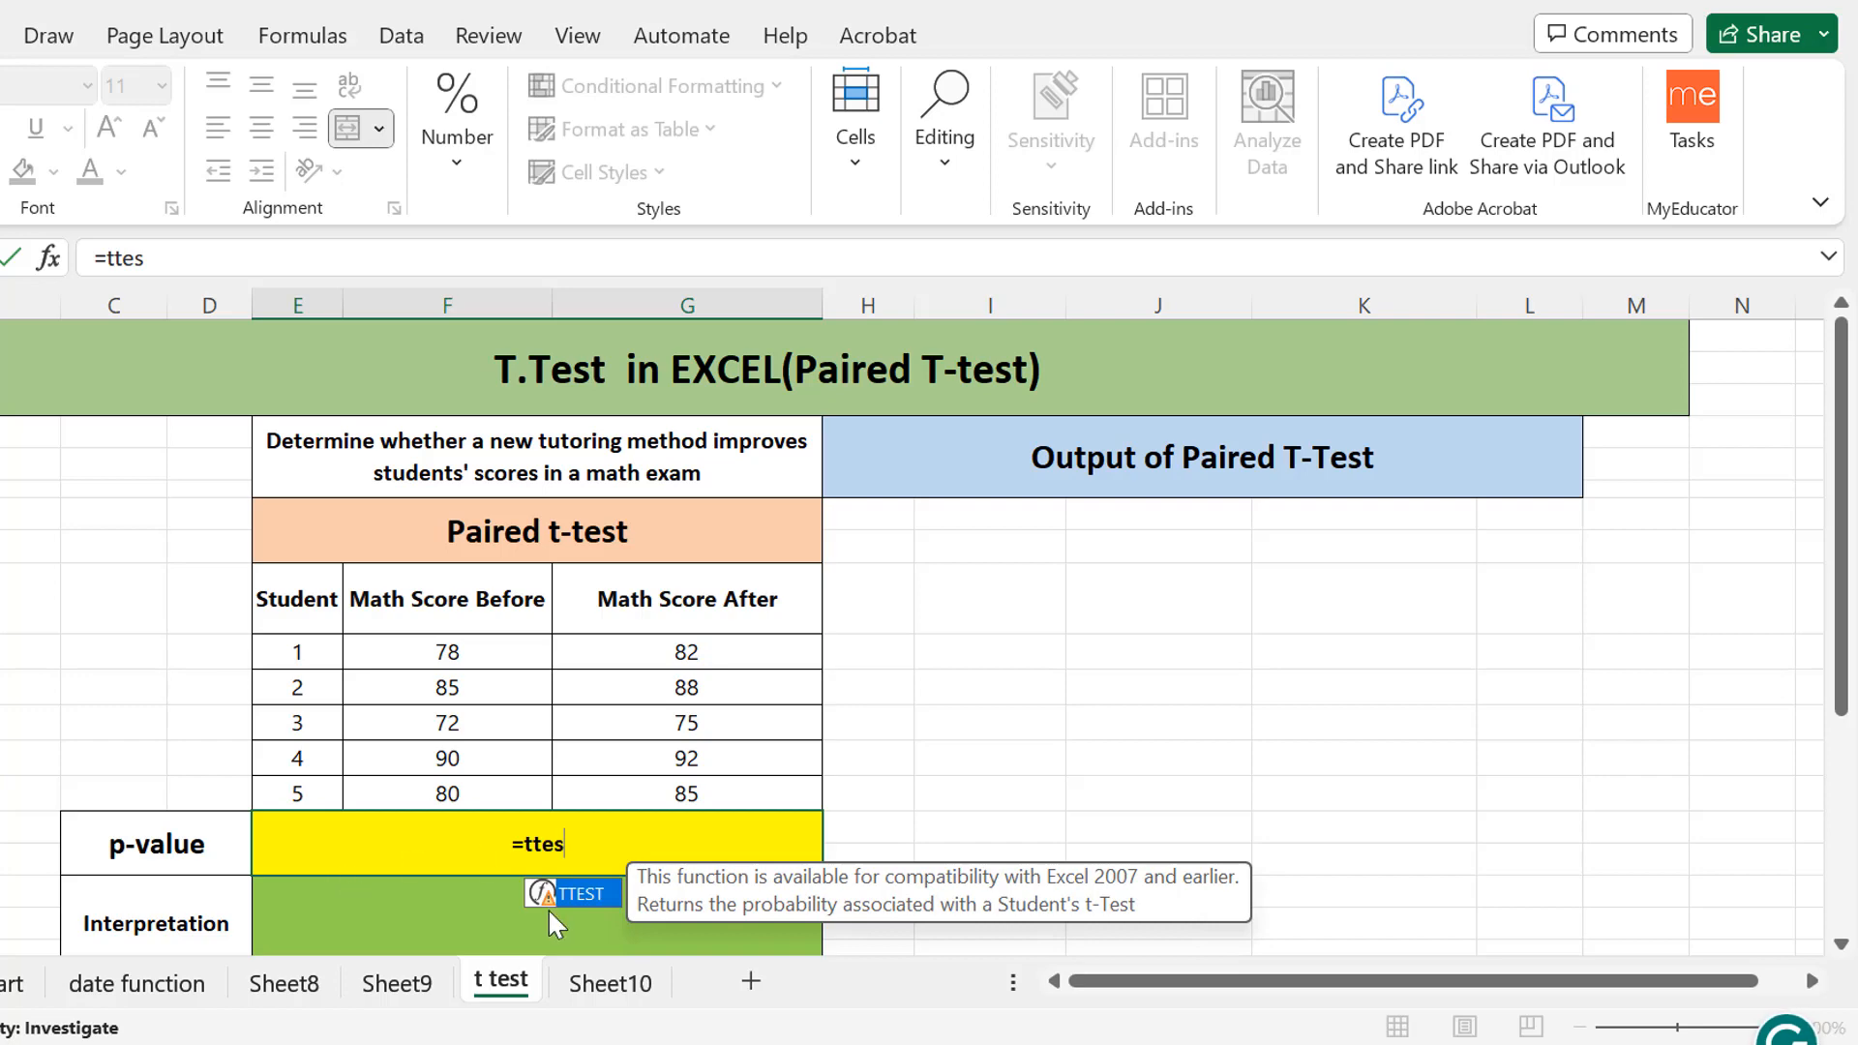
double_click(573, 891)
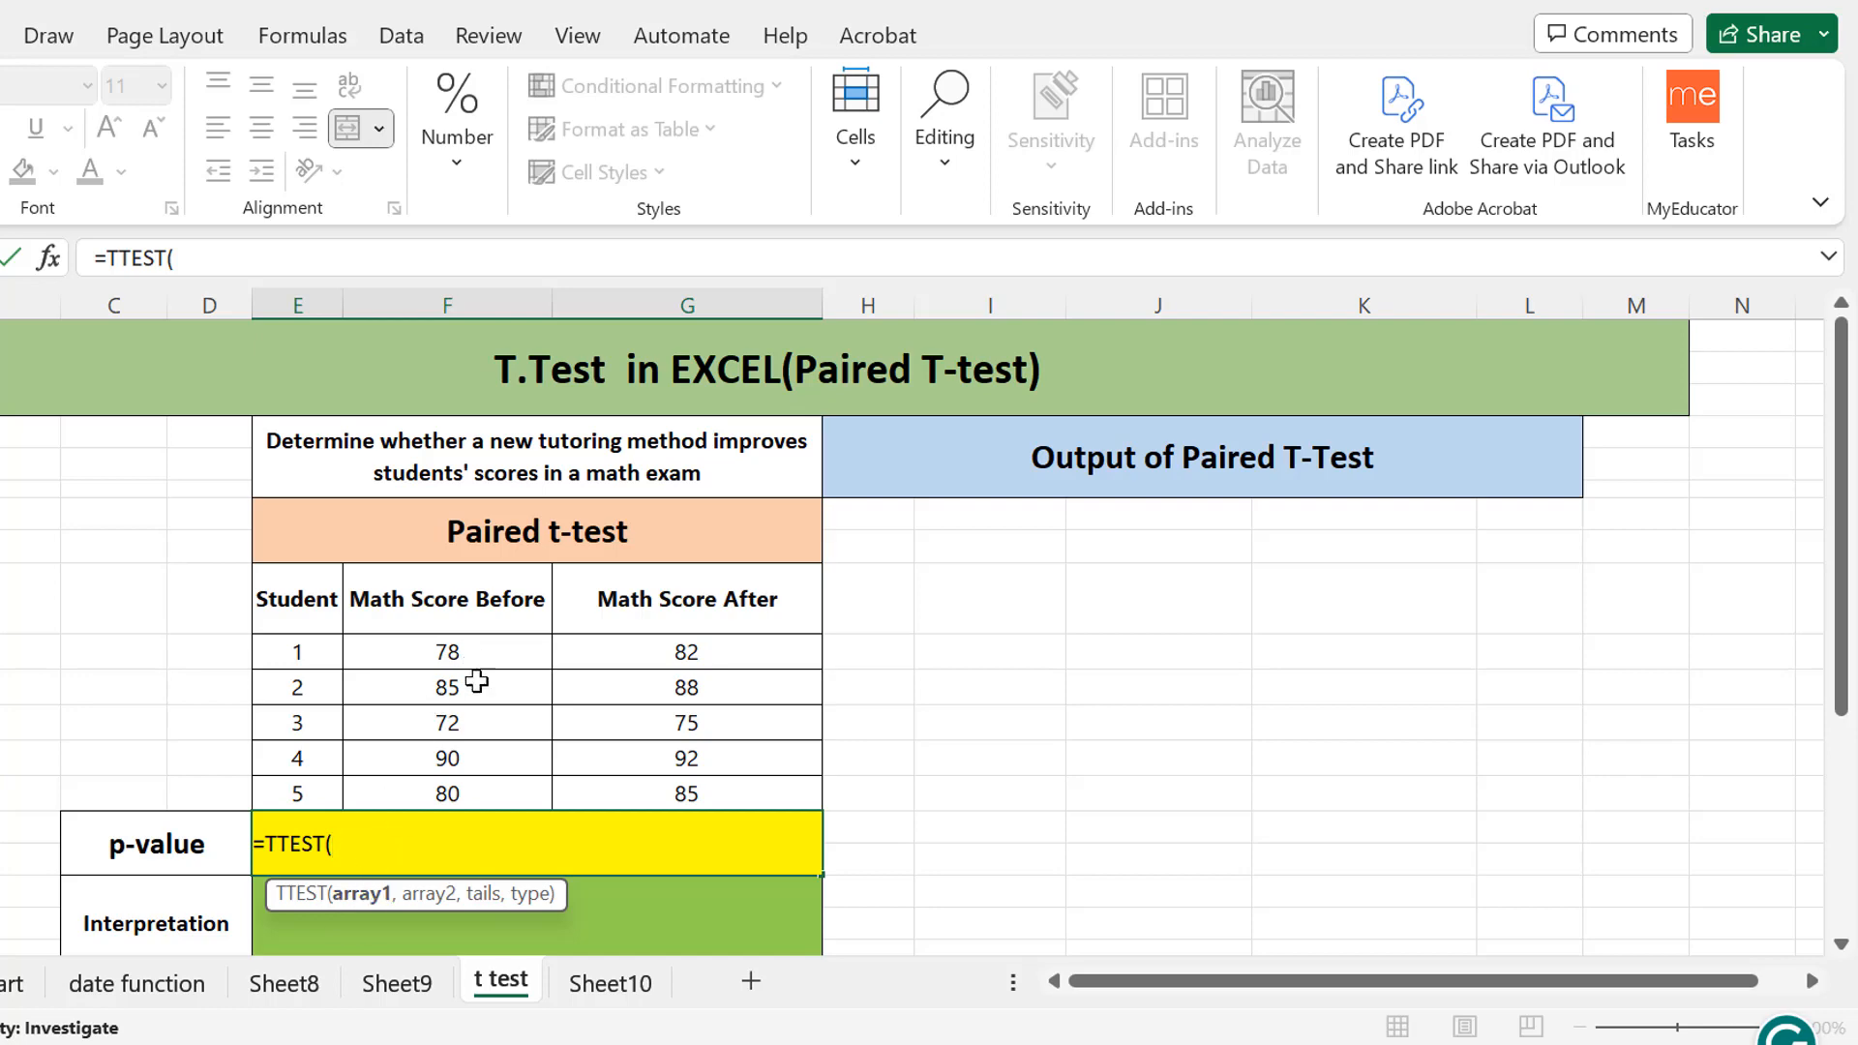
drag(479, 663, 484, 798)
text(,)
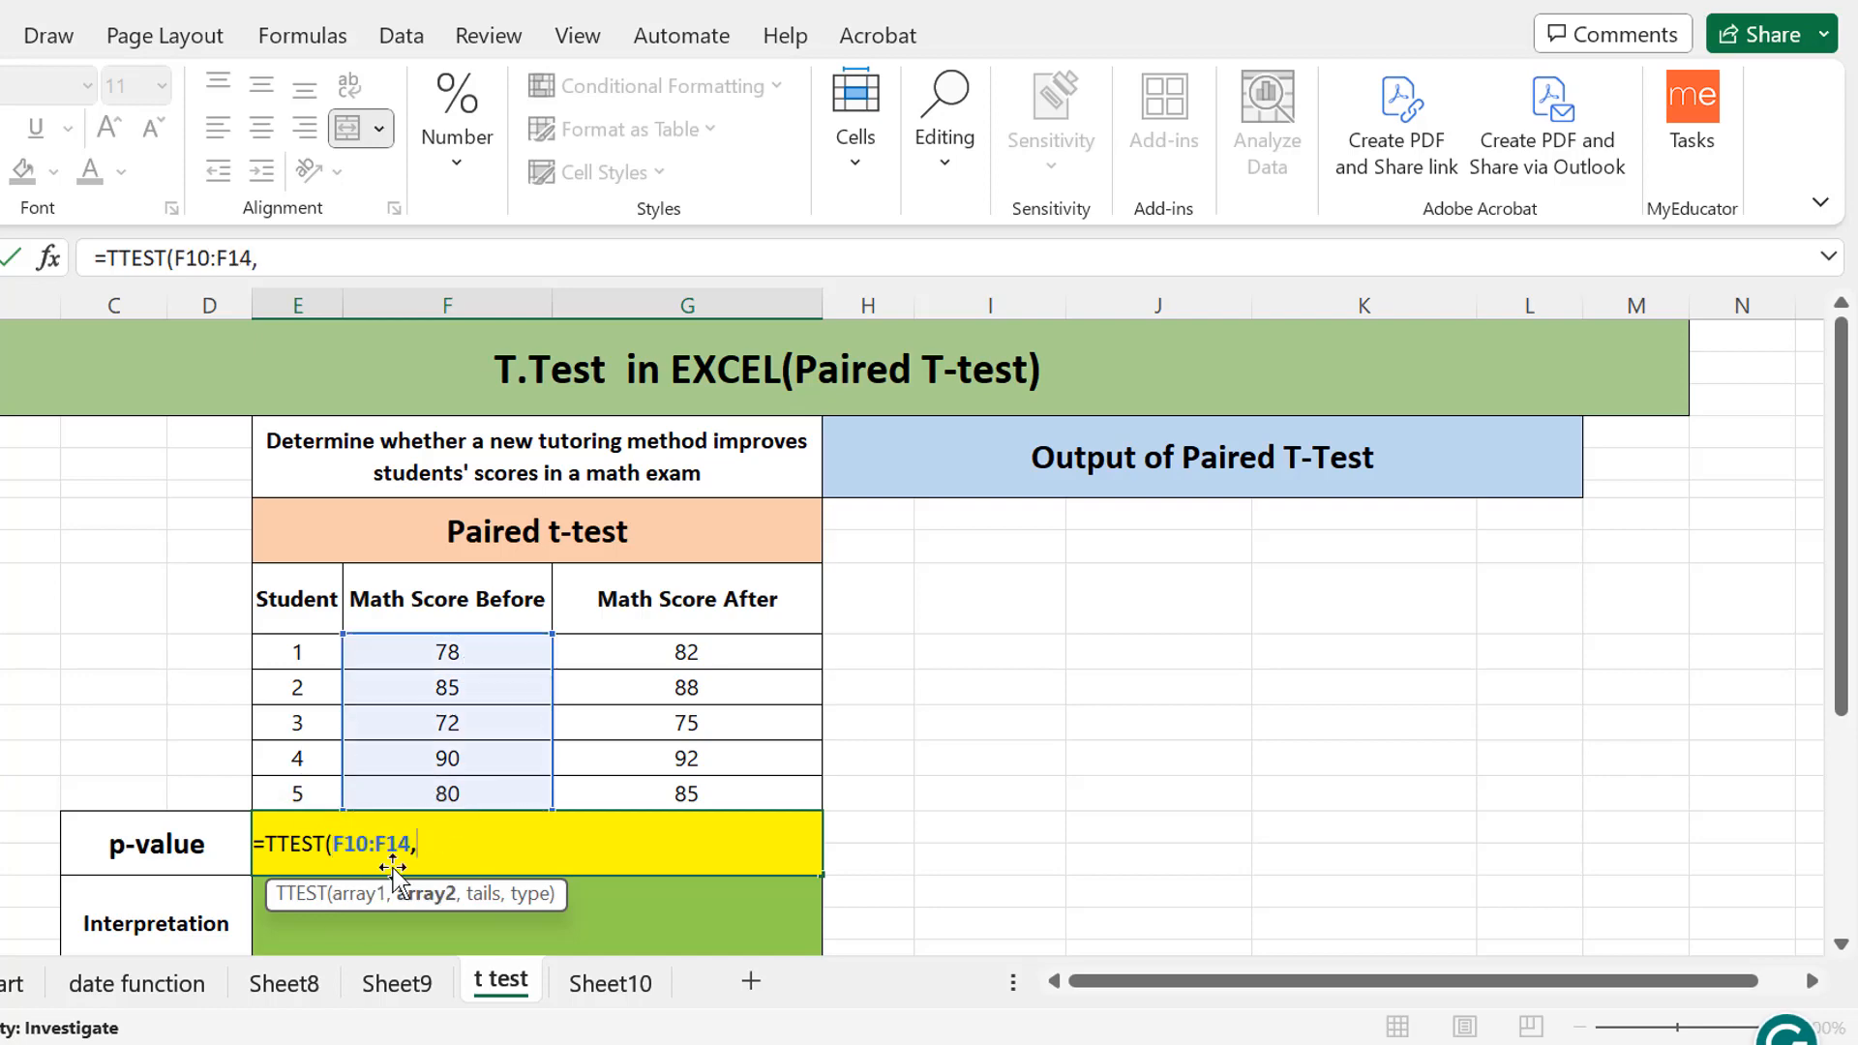
drag(713, 651, 731, 793)
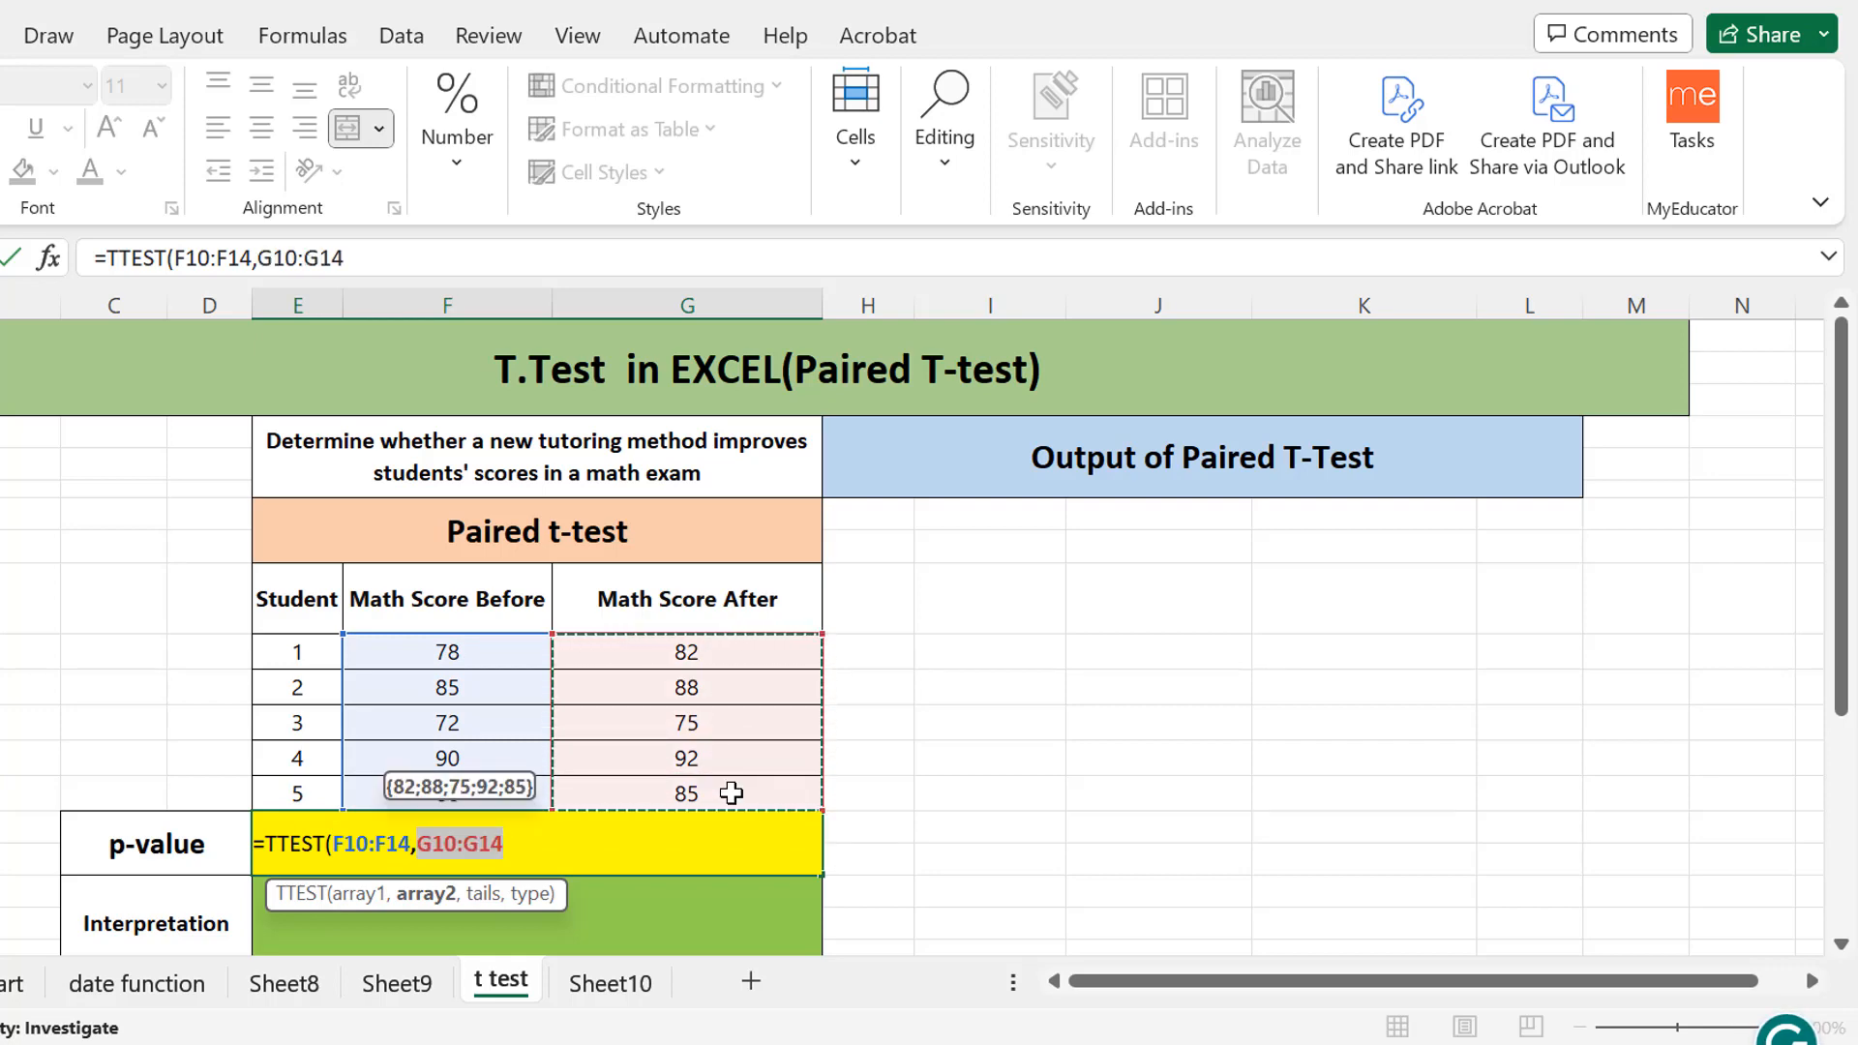
text(,)
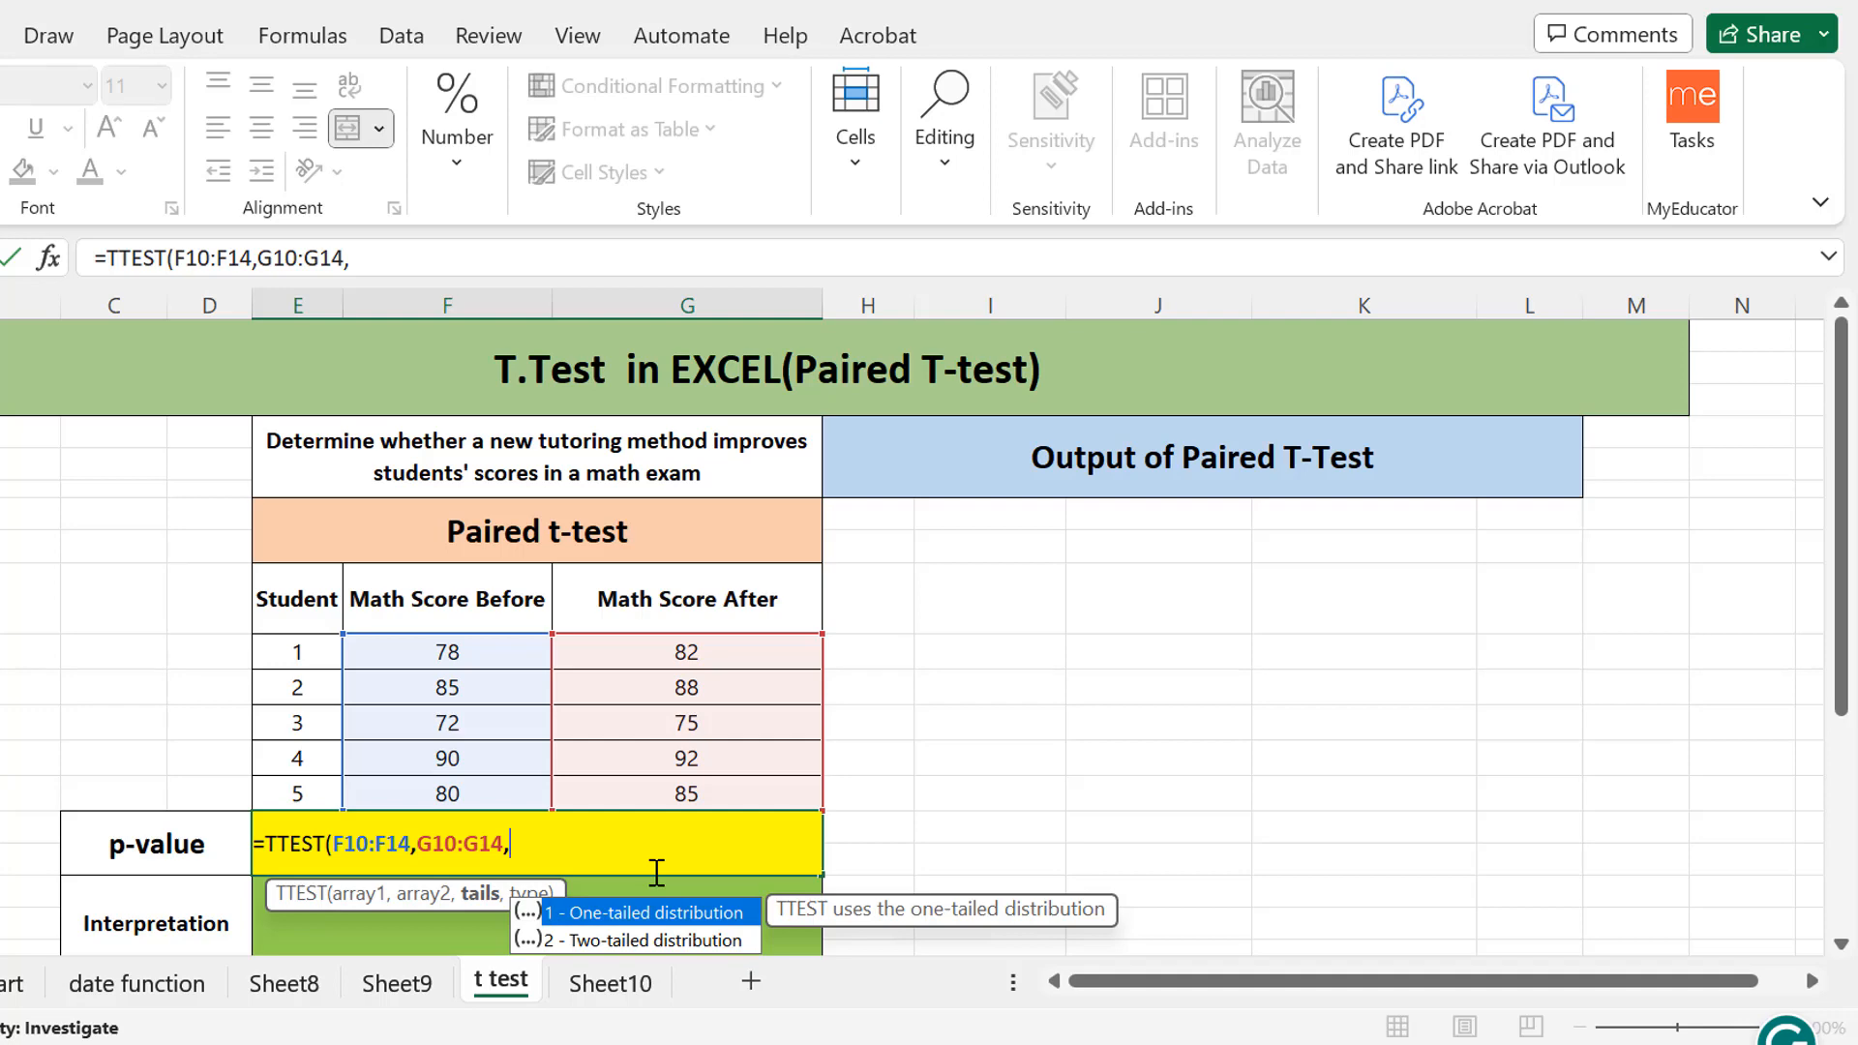
Step: Complete the p-value formula with a one-tailed distribution (1) and the paired test type (1)
double_click(615, 914)
text(,)
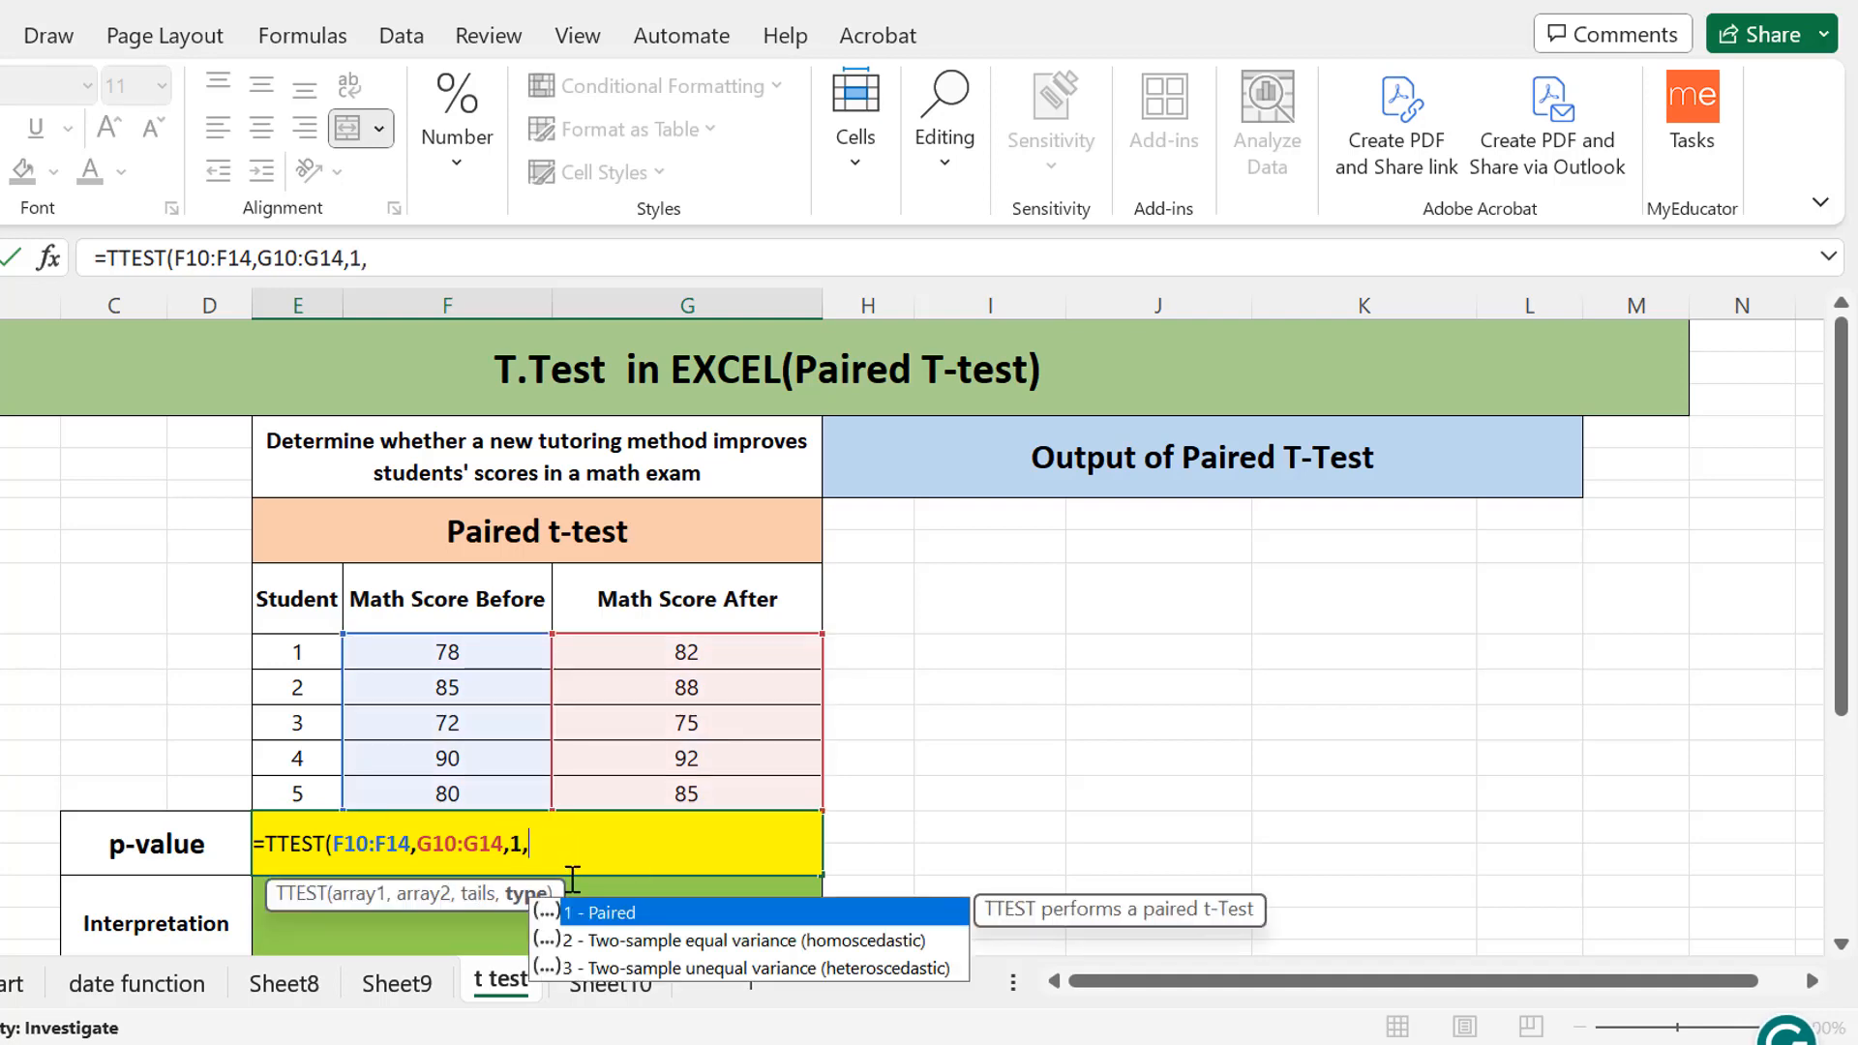
double_click(608, 931)
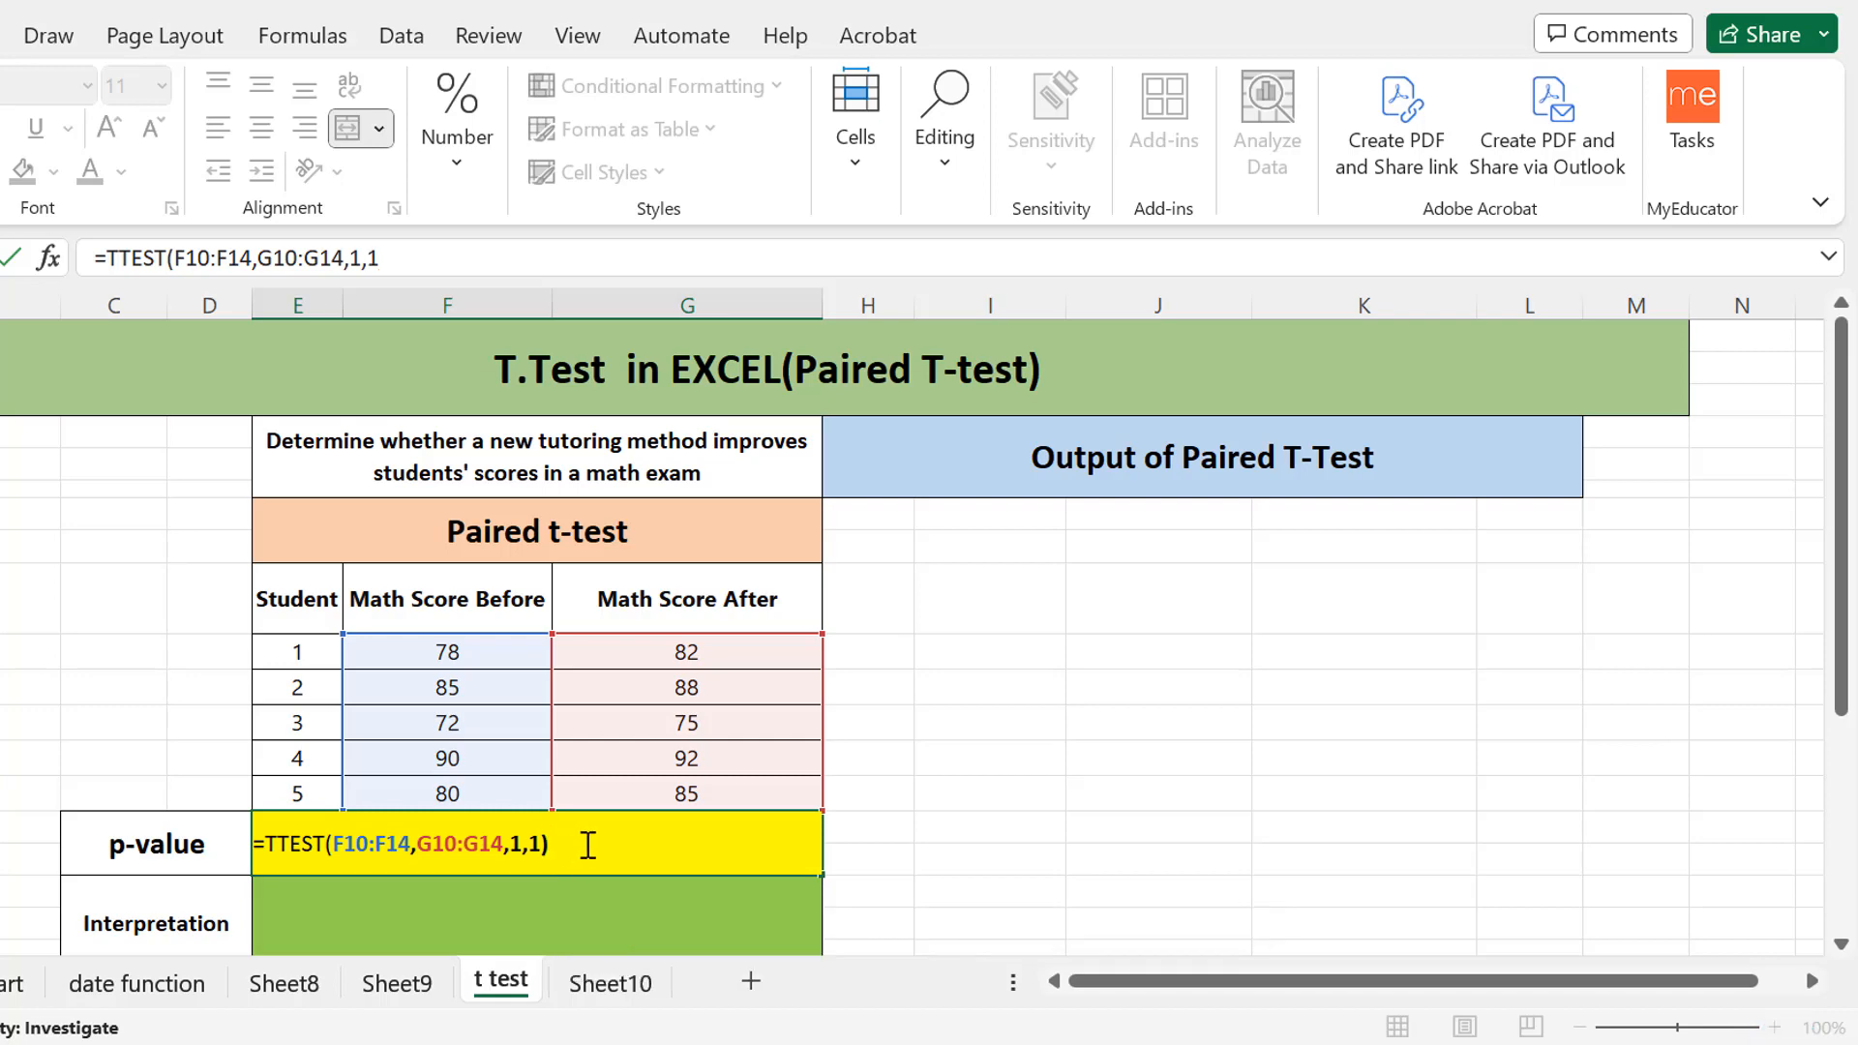
text())
key(Return)
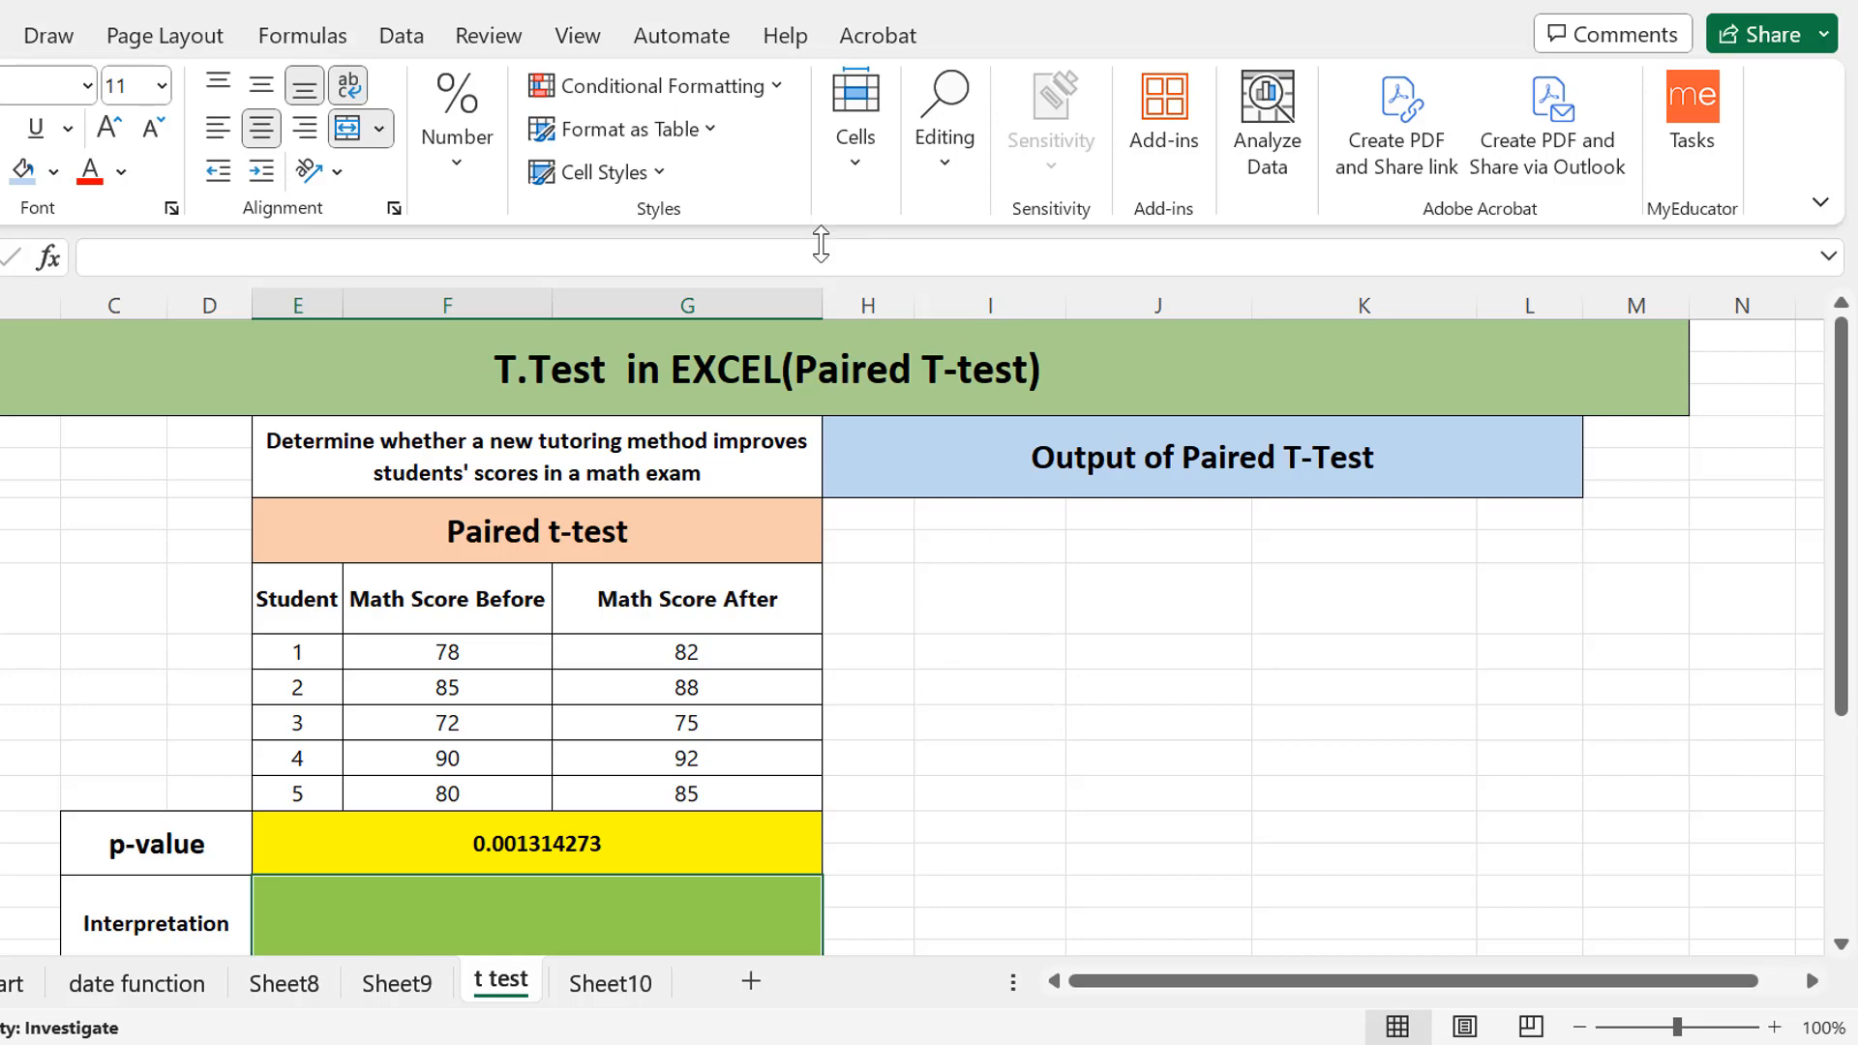
Step: Open the Data Analysis tool "t-Test: Paired Two Sample for Means", keeping the score table in view
click(423, 38)
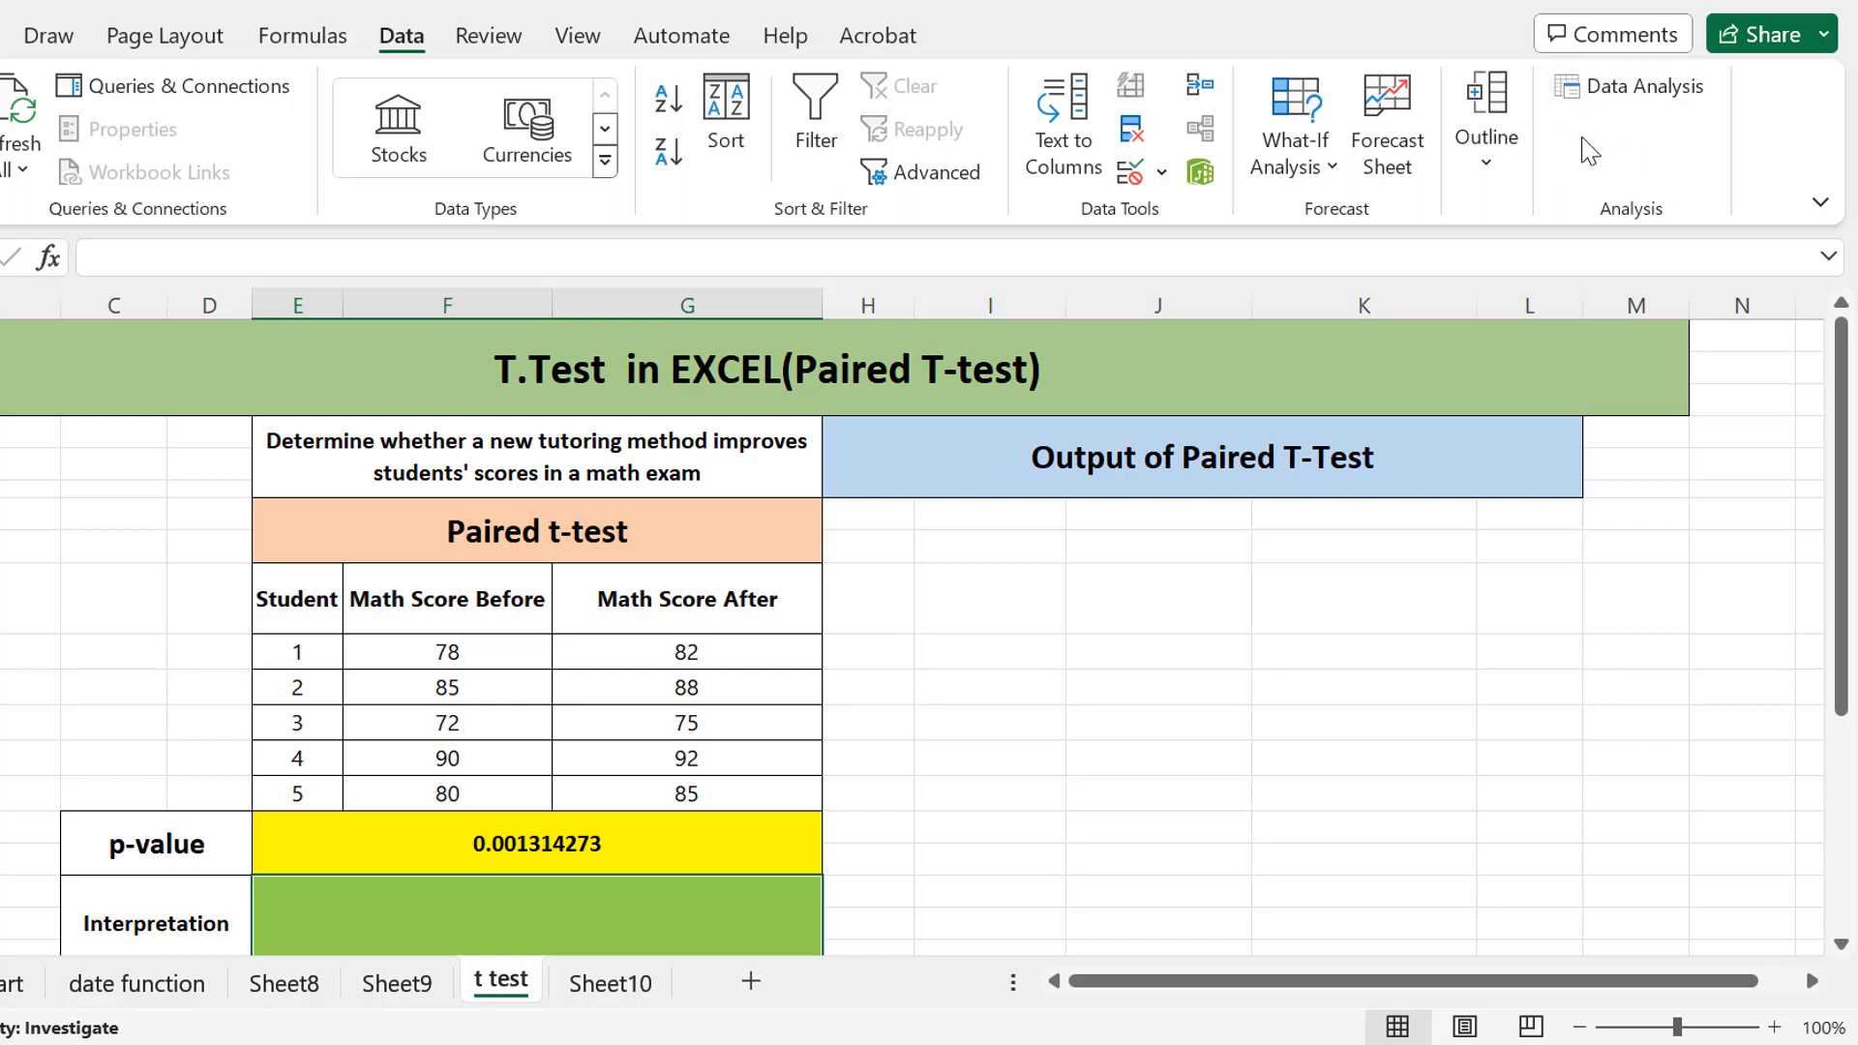
click(1618, 90)
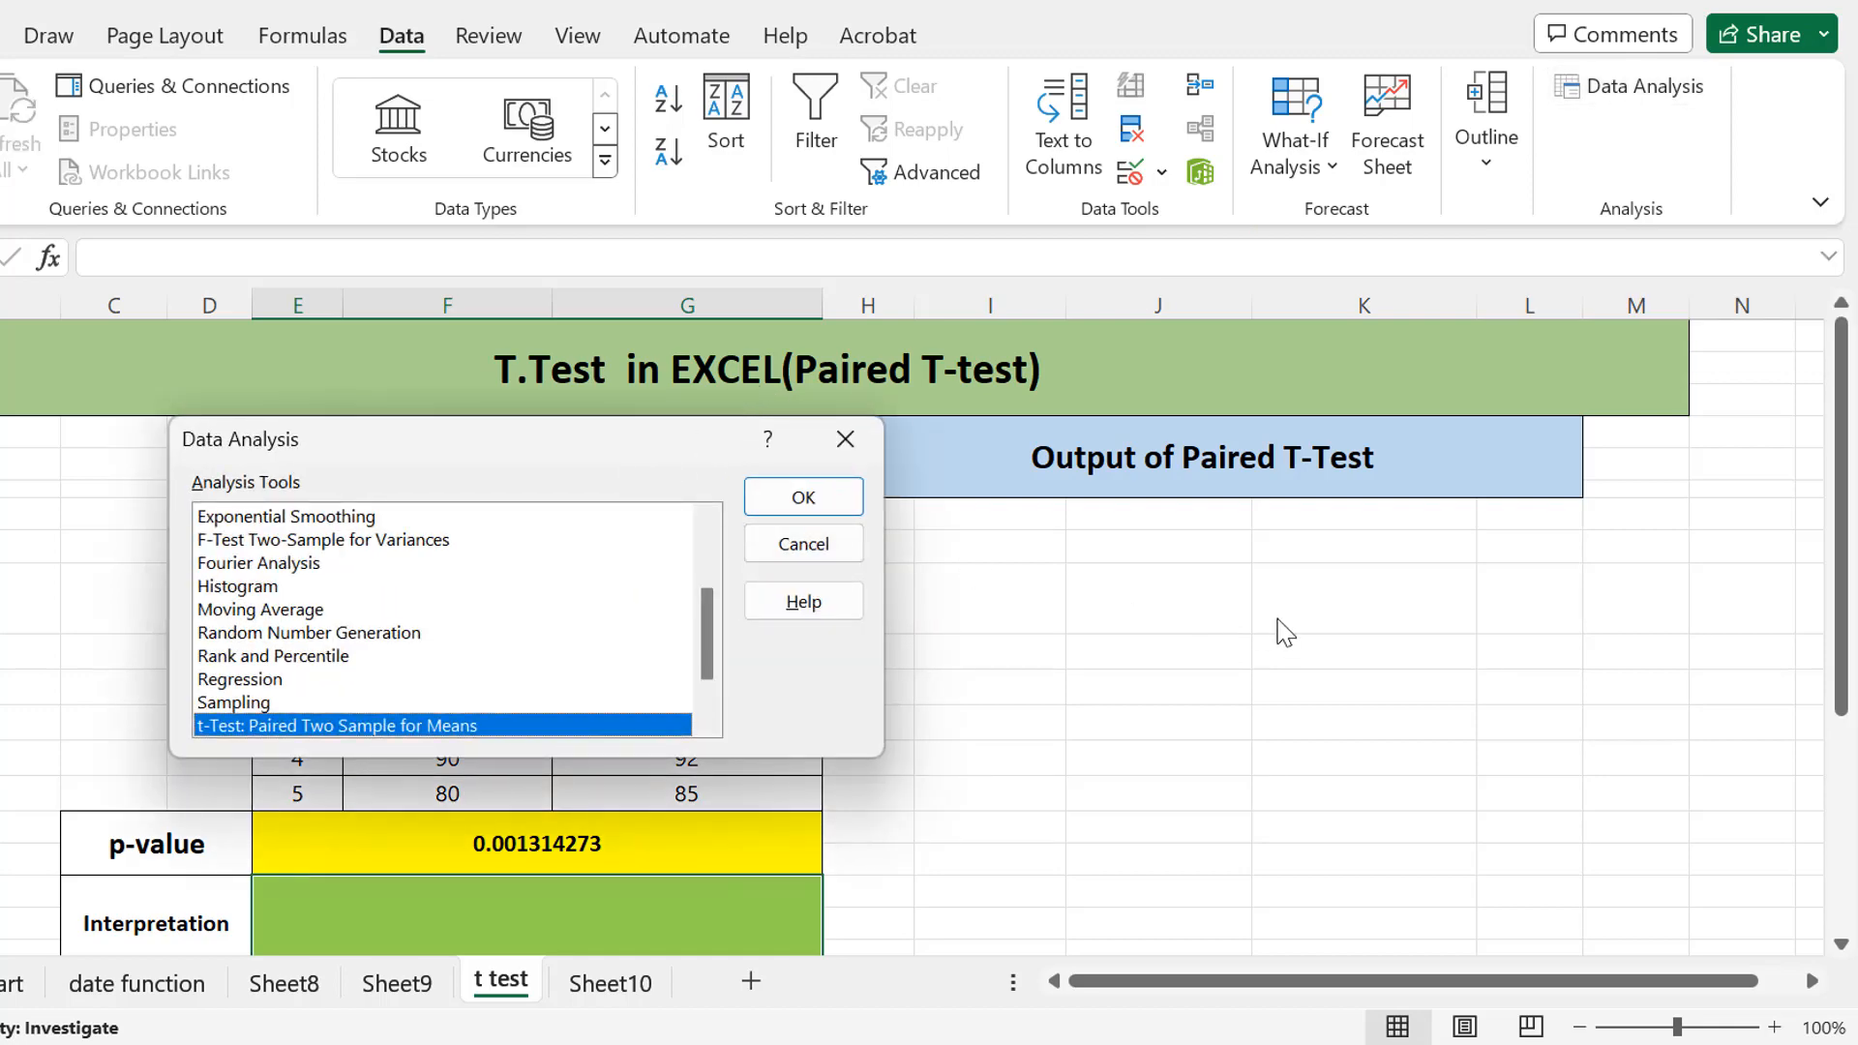
drag(597, 446, 1262, 522)
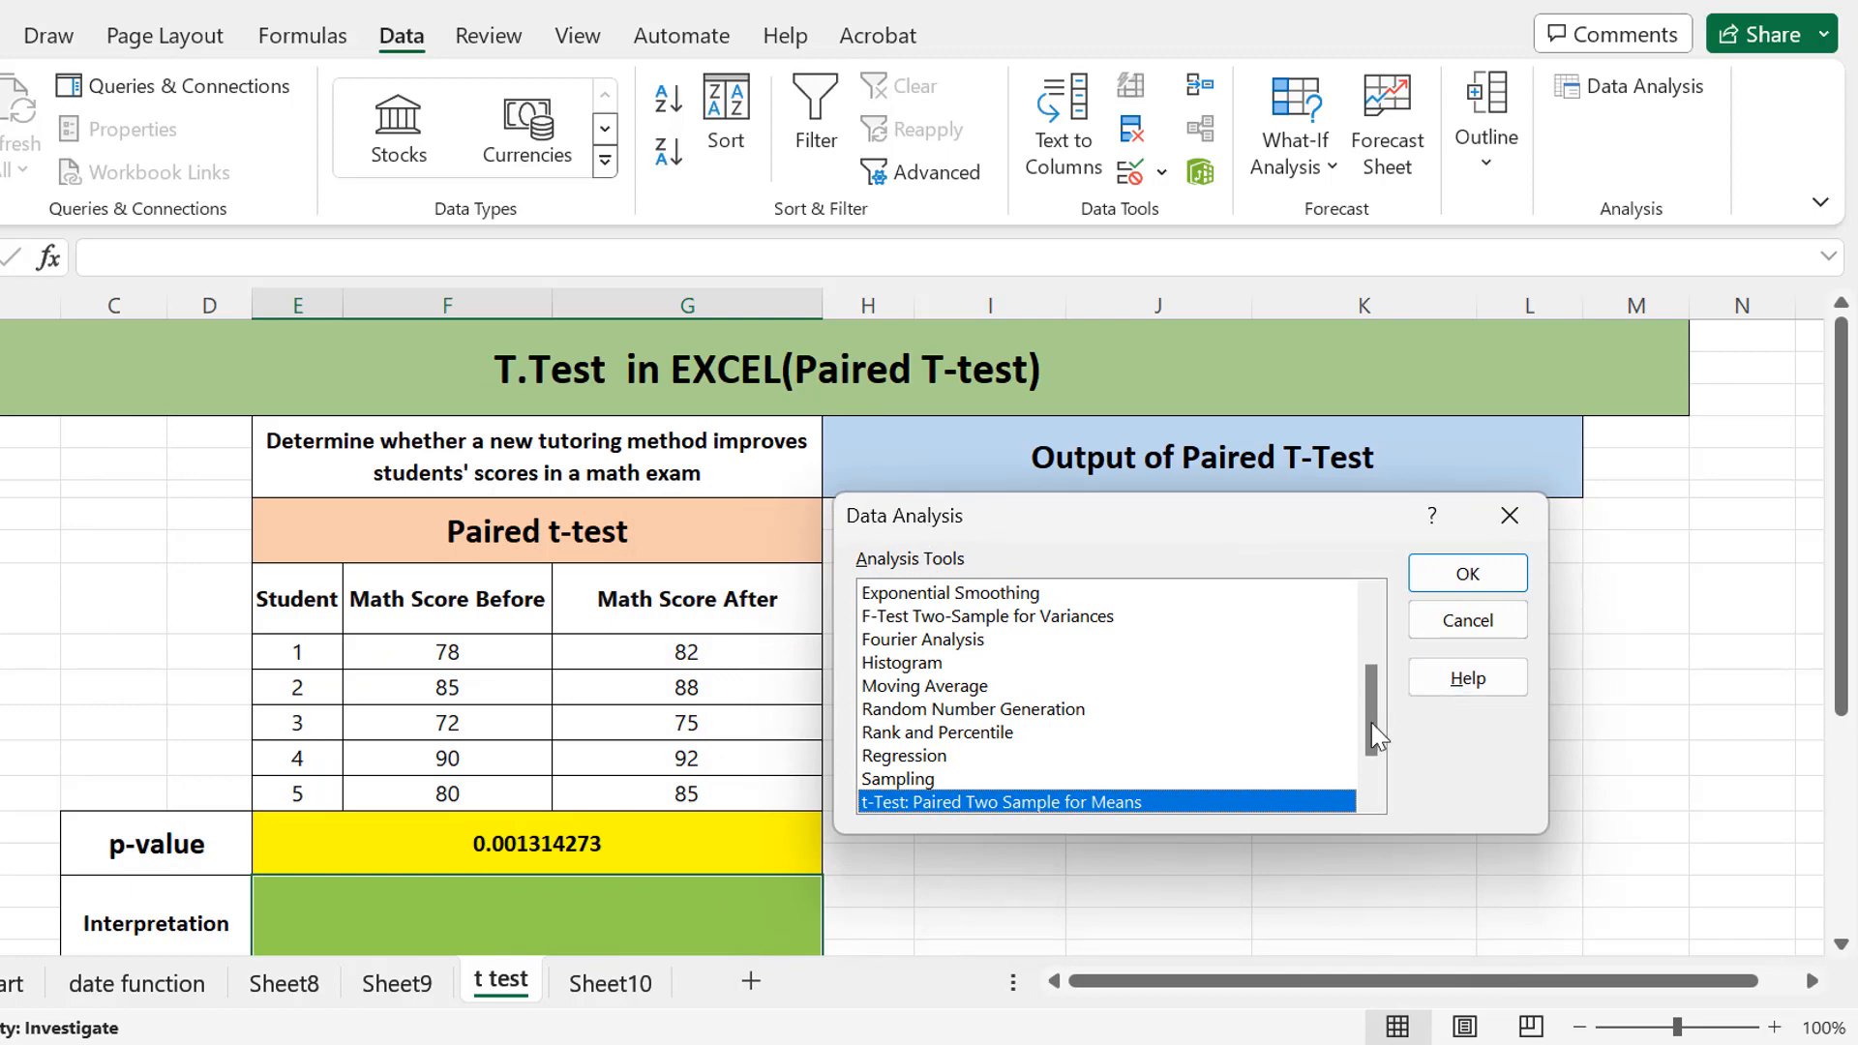
drag(1375, 726, 1370, 786)
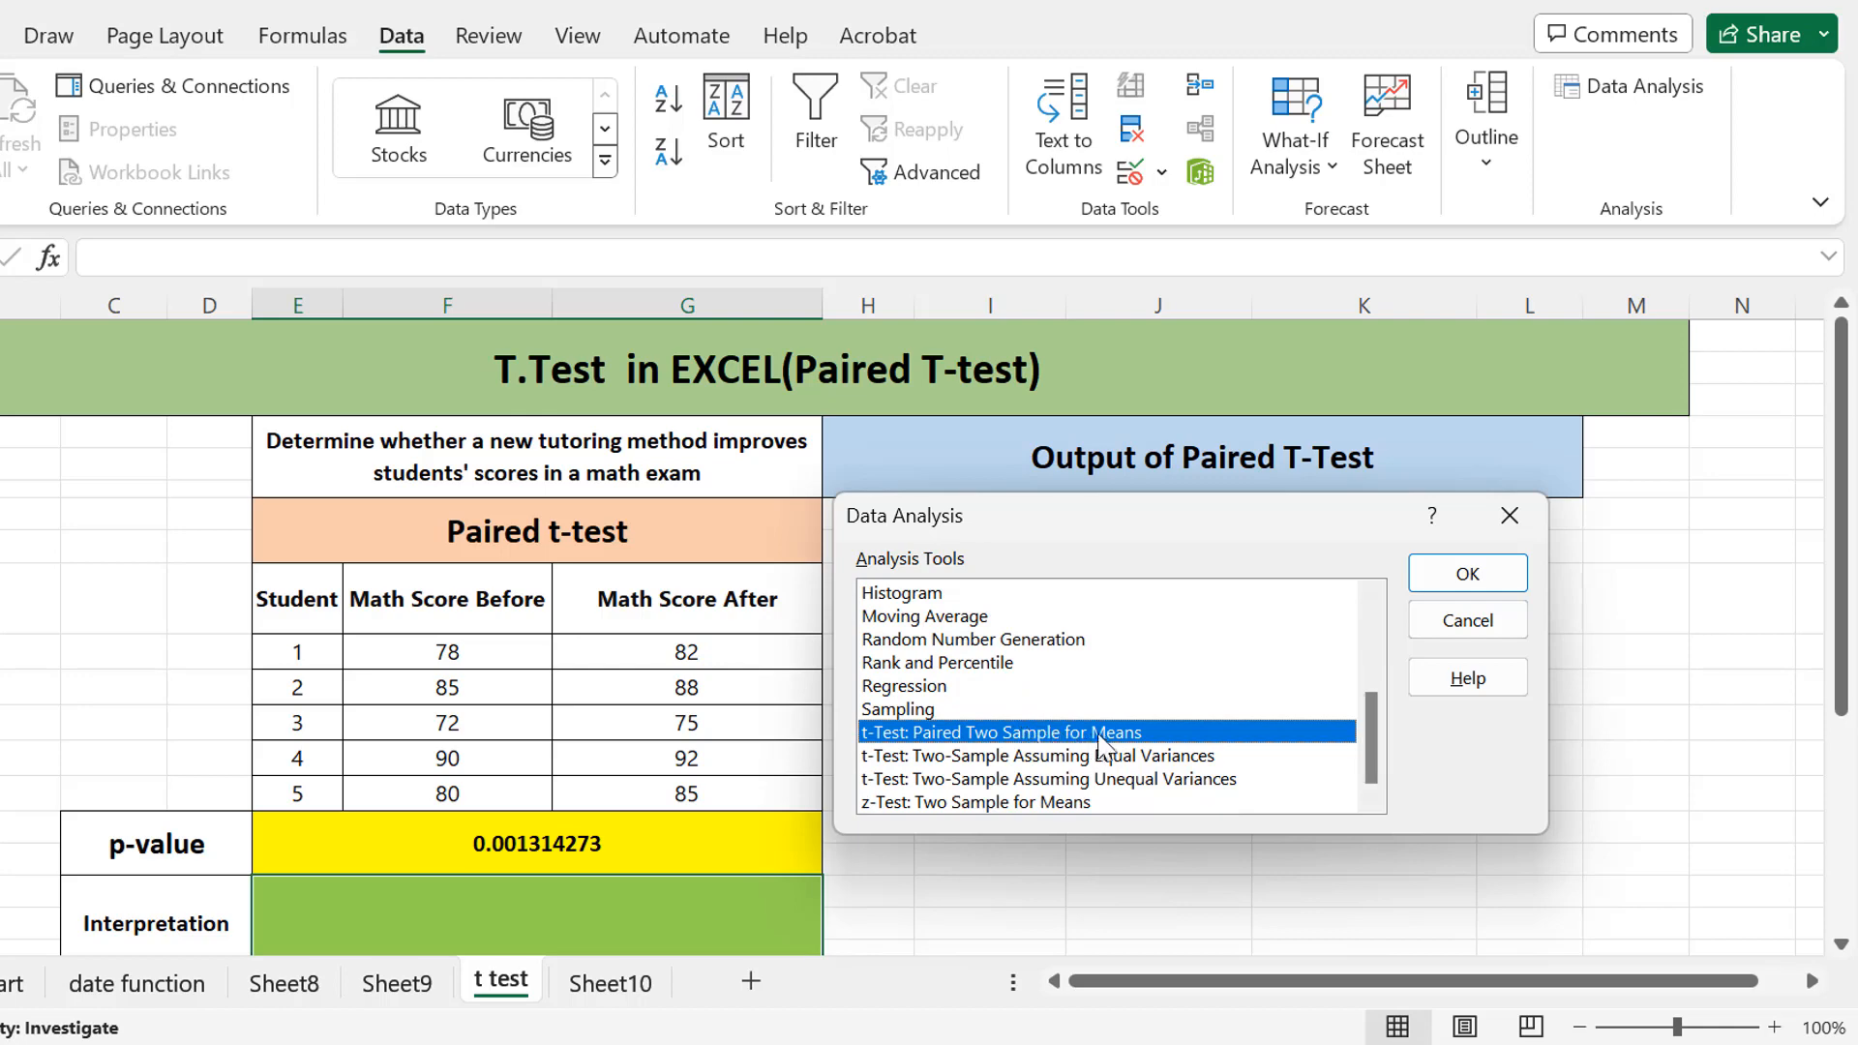
click(1462, 575)
mouse_move(1269, 448)
mouse_down()
mouse_move(1332, 448)
mouse_move(1304, 443)
mouse_up()
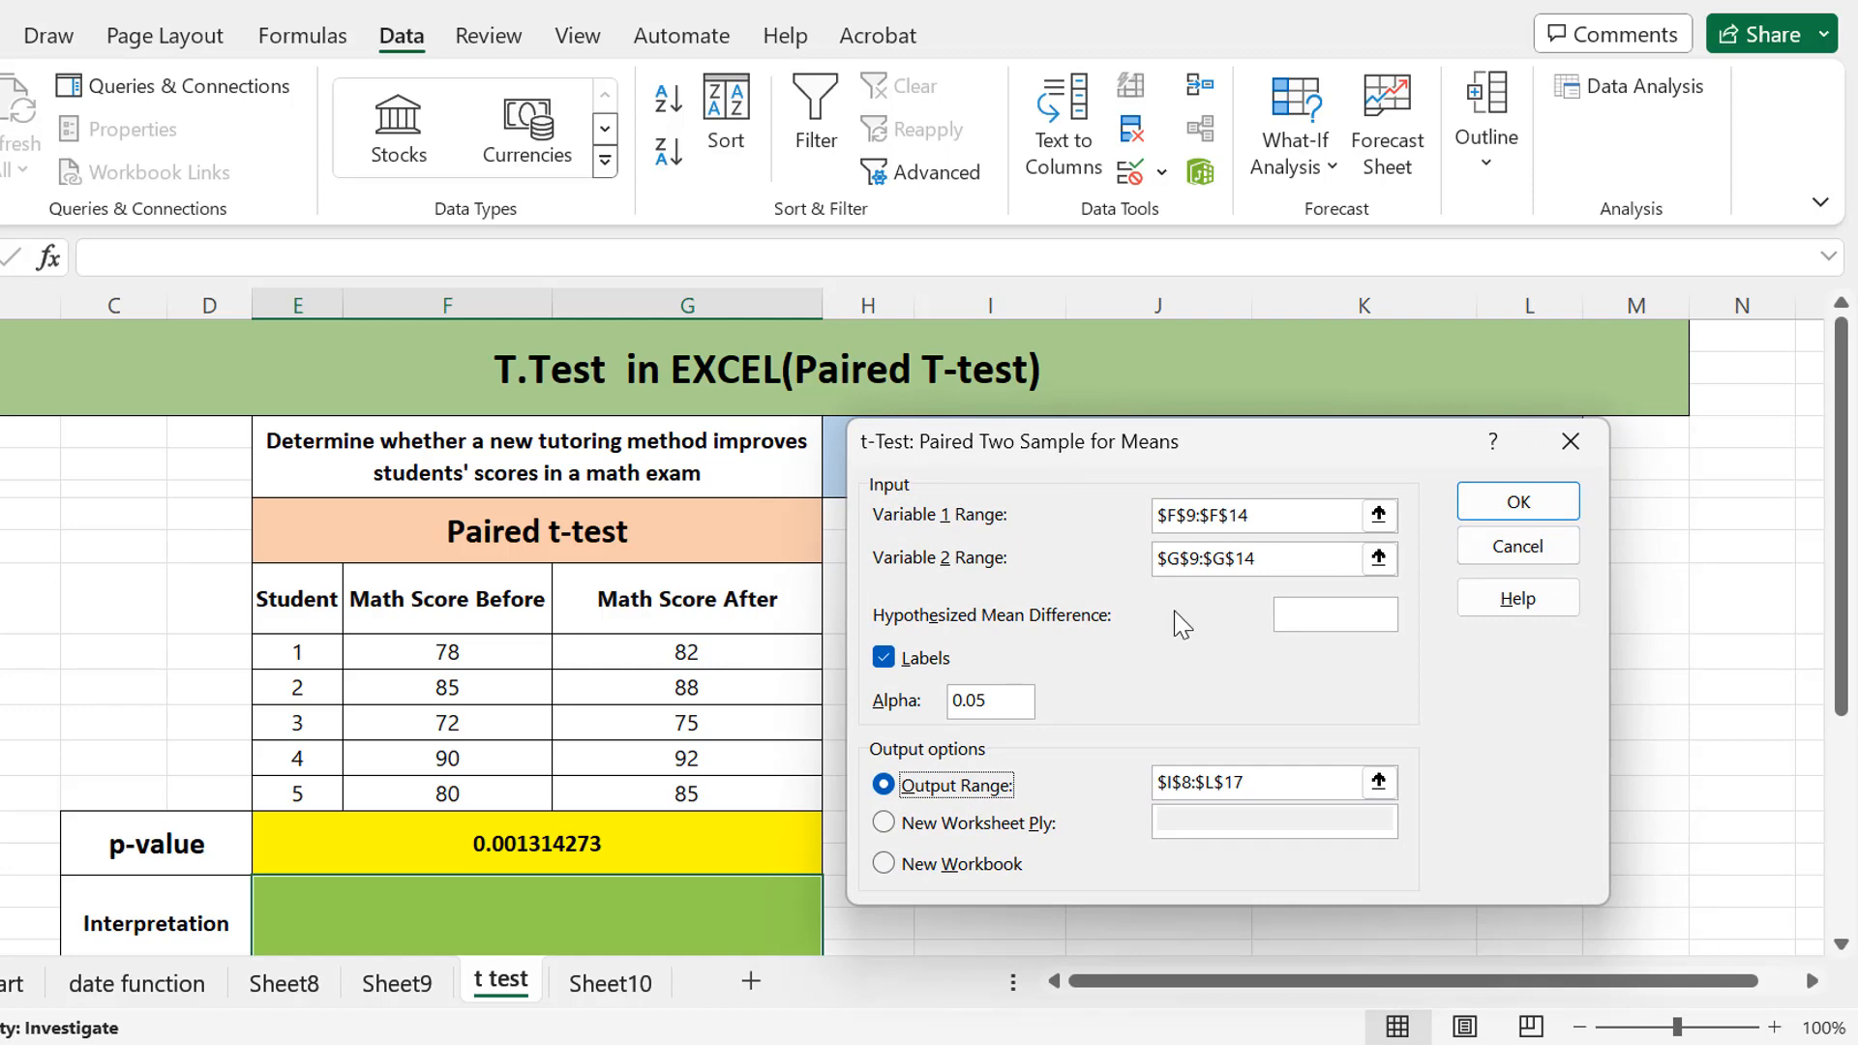
Step: Set the Variable 1 range to $F$9:$F$14 and the Variable 2 range to $G$9:$G$14, leaving the hypothesized mean difference blank
drag(1275, 515, 1145, 515)
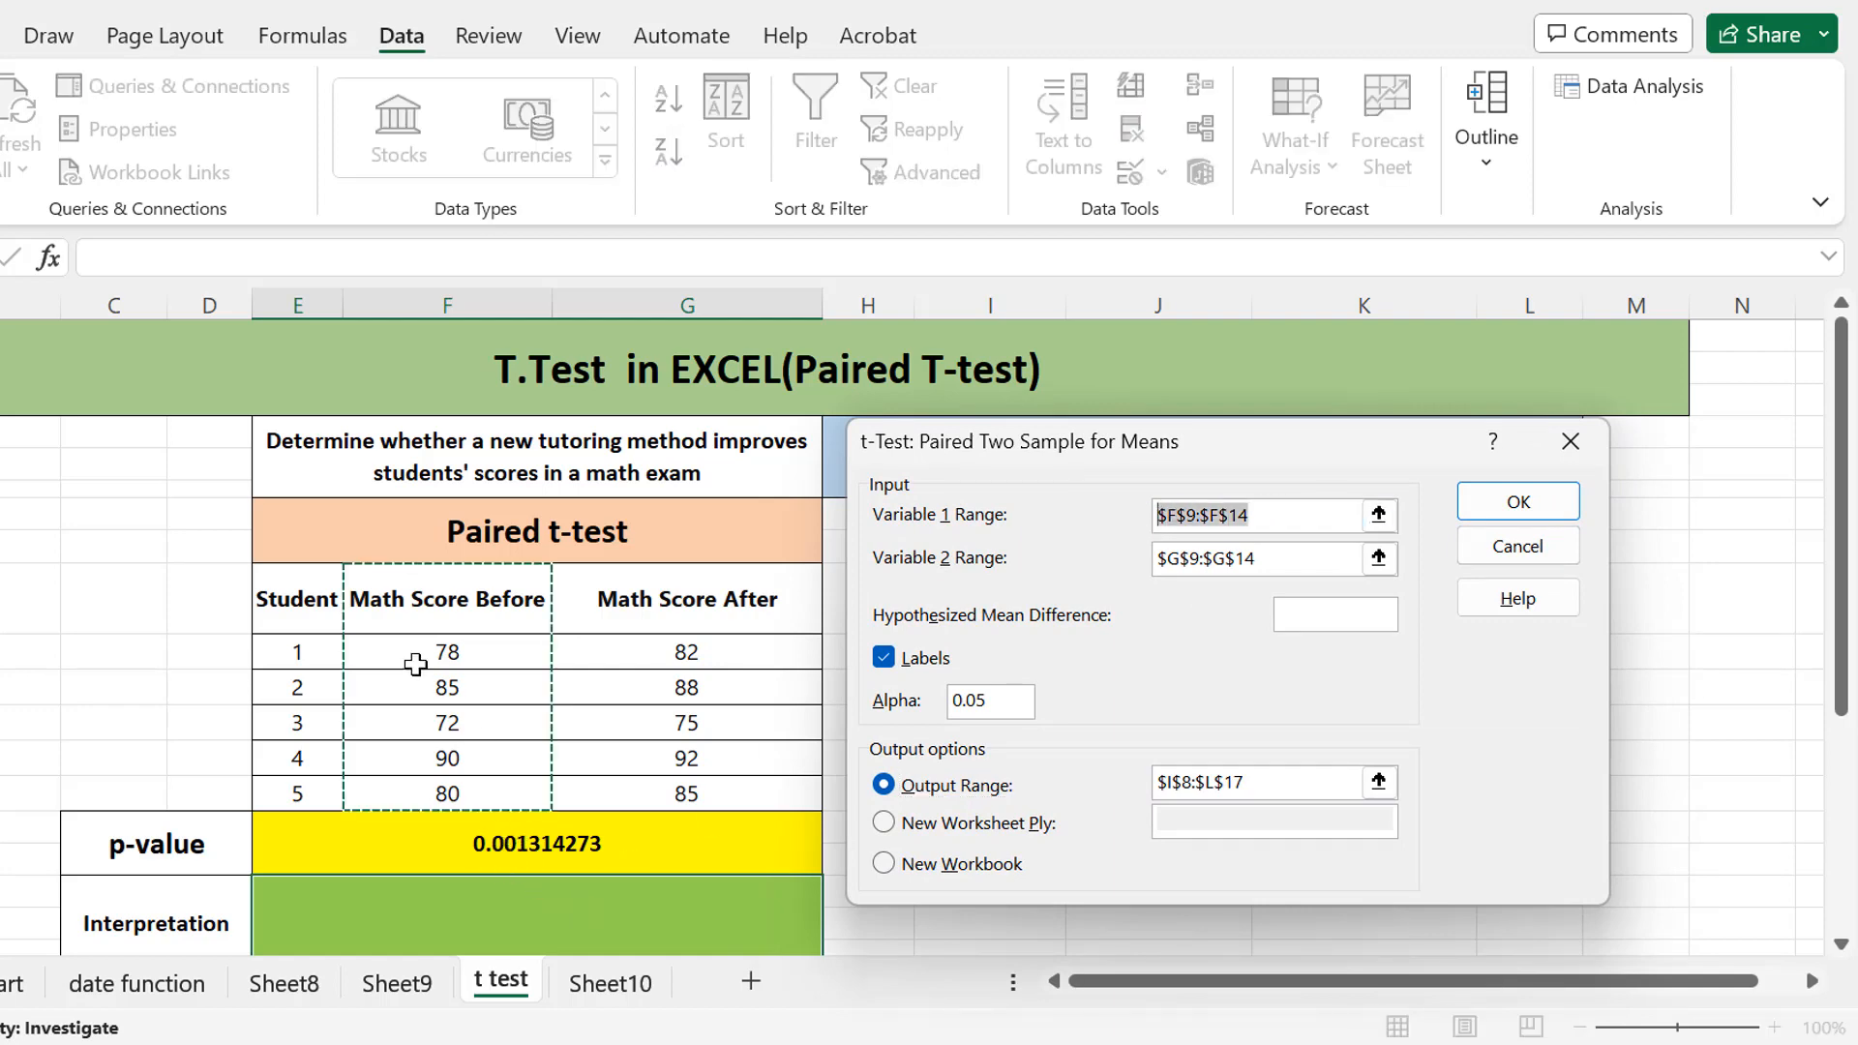
drag(453, 589, 464, 782)
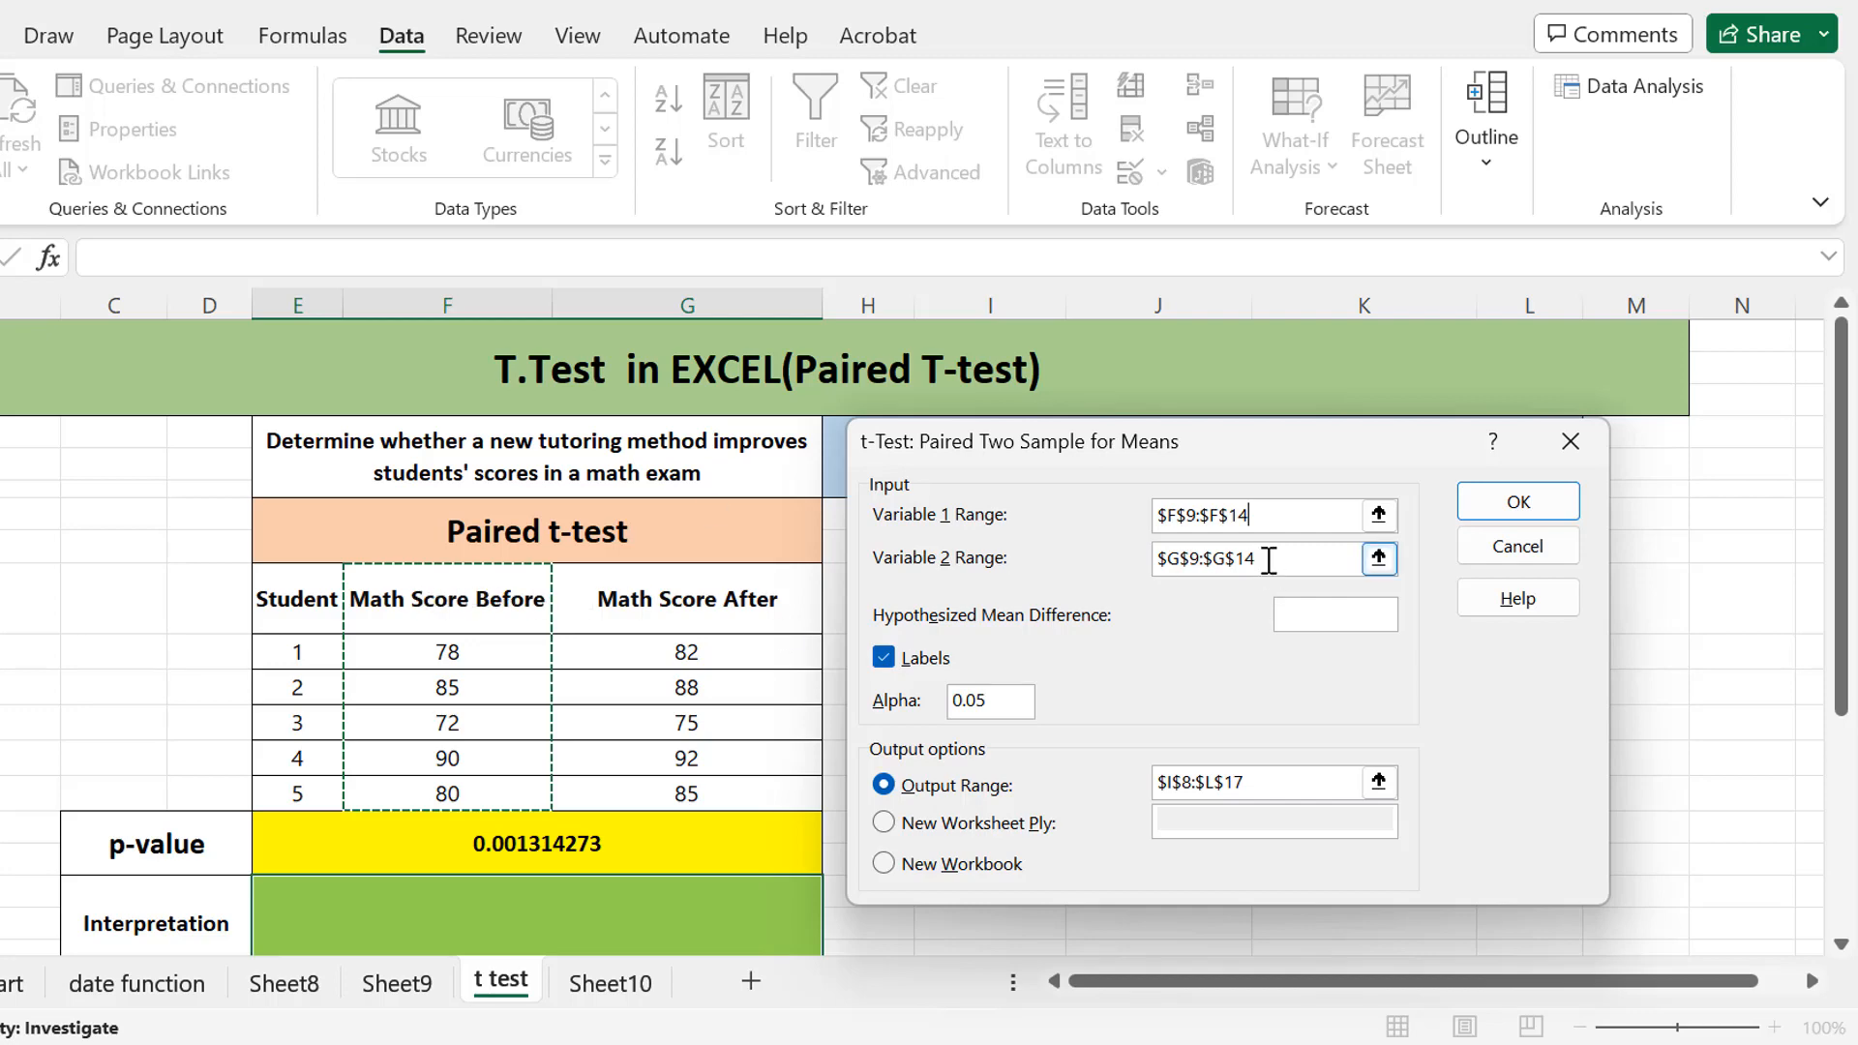
drag(1269, 562, 1146, 562)
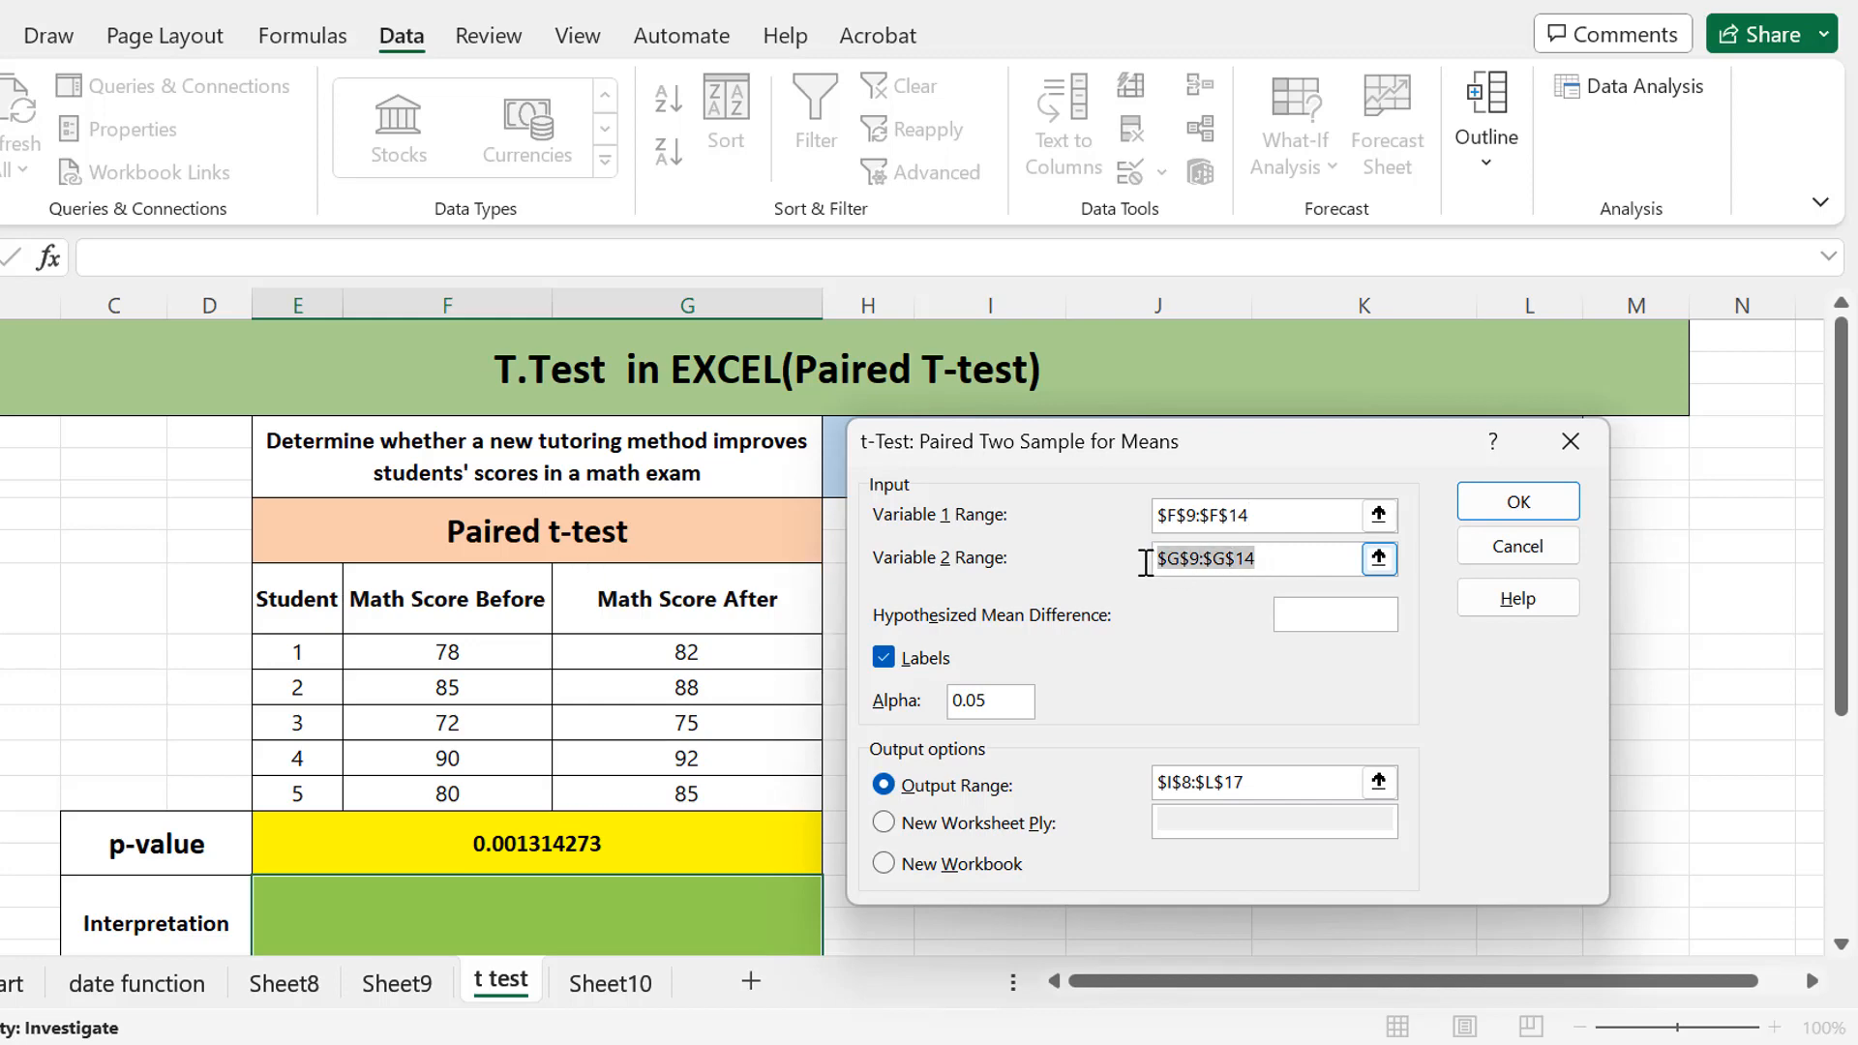
drag(726, 650, 731, 792)
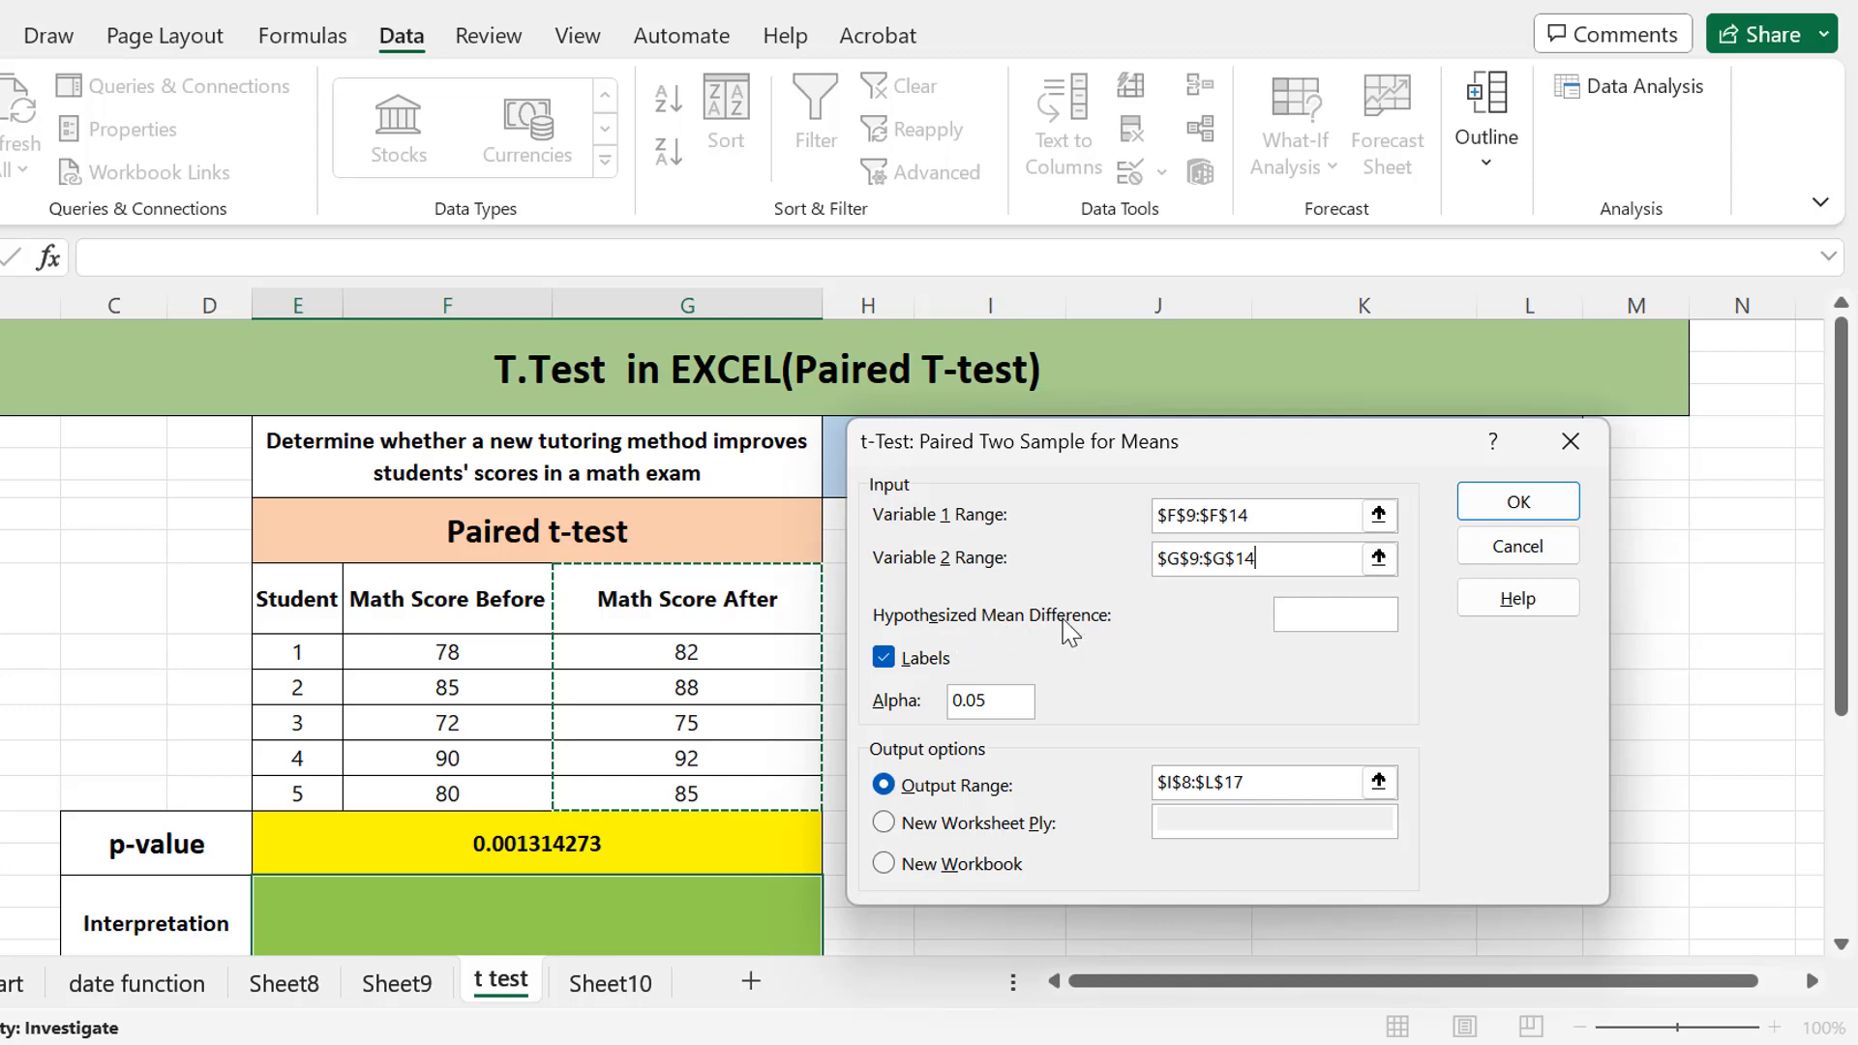
click(1301, 613)
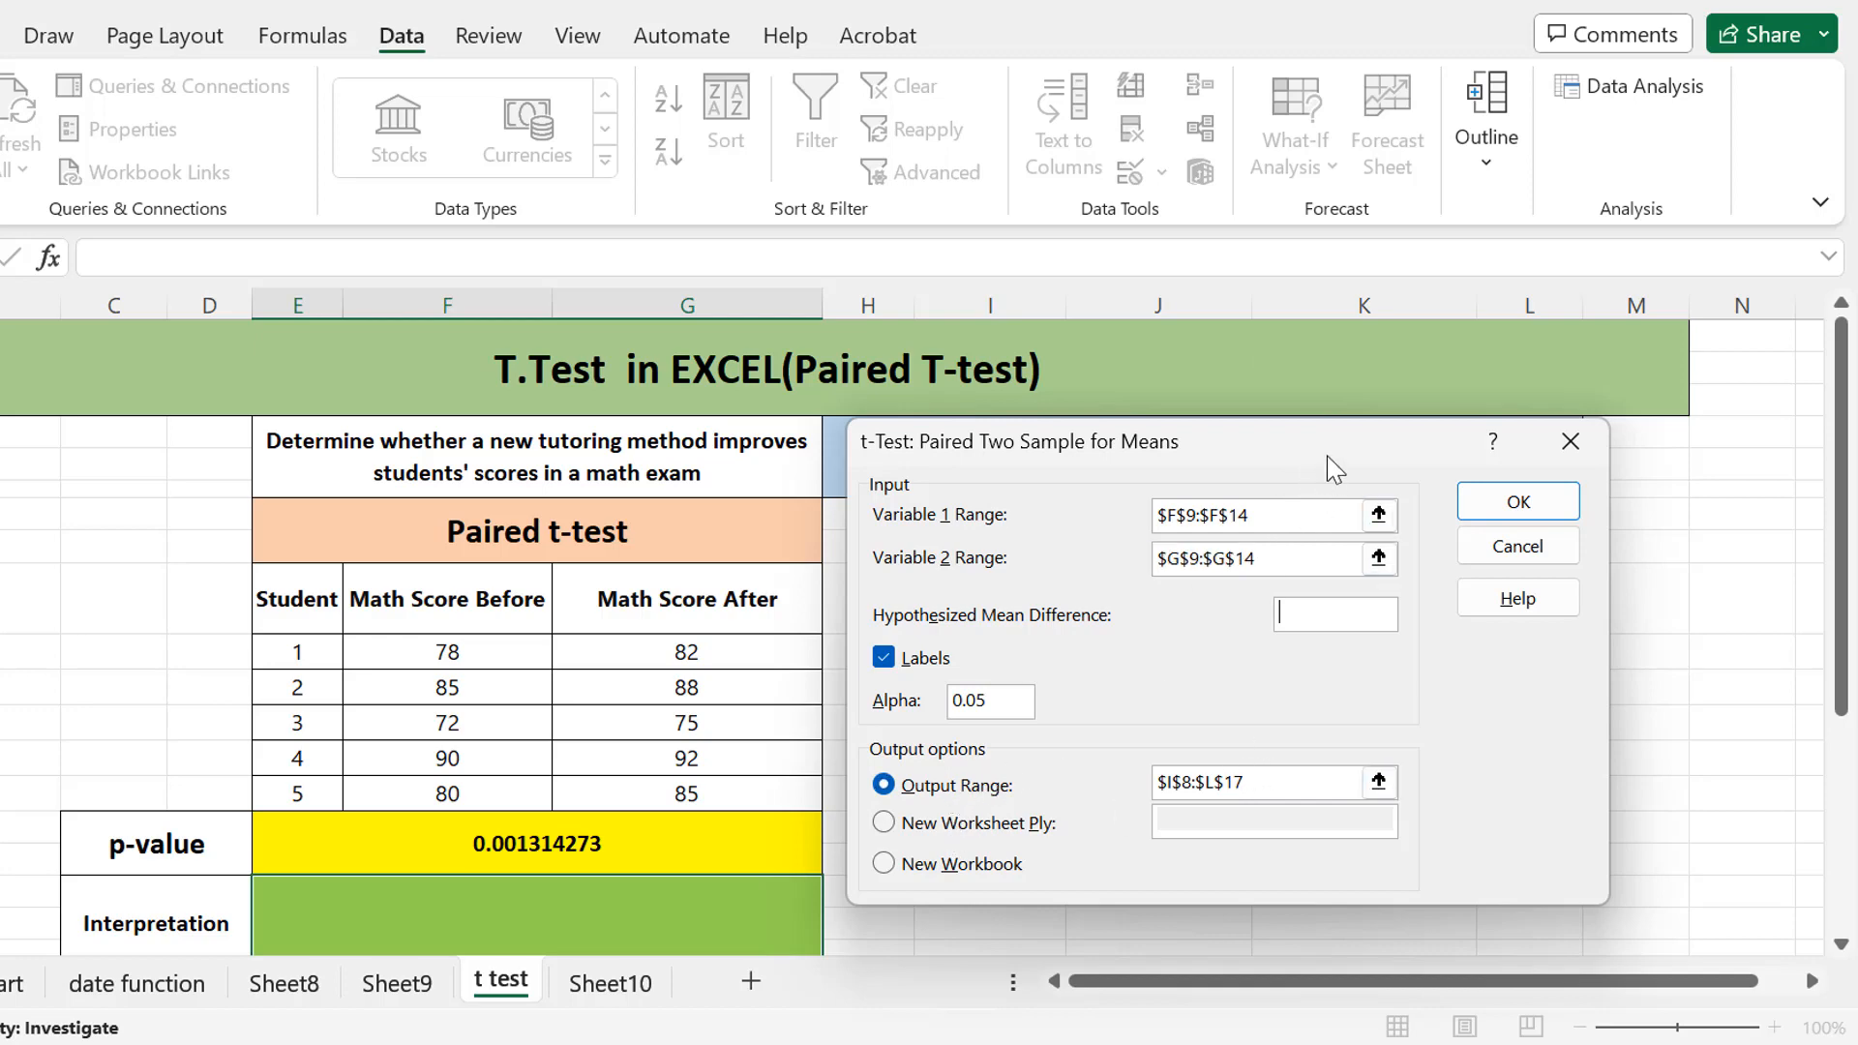
Step: Set the output range to $I$7:$K$17 and run the paired t-test
drag(1324, 466, 552, 445)
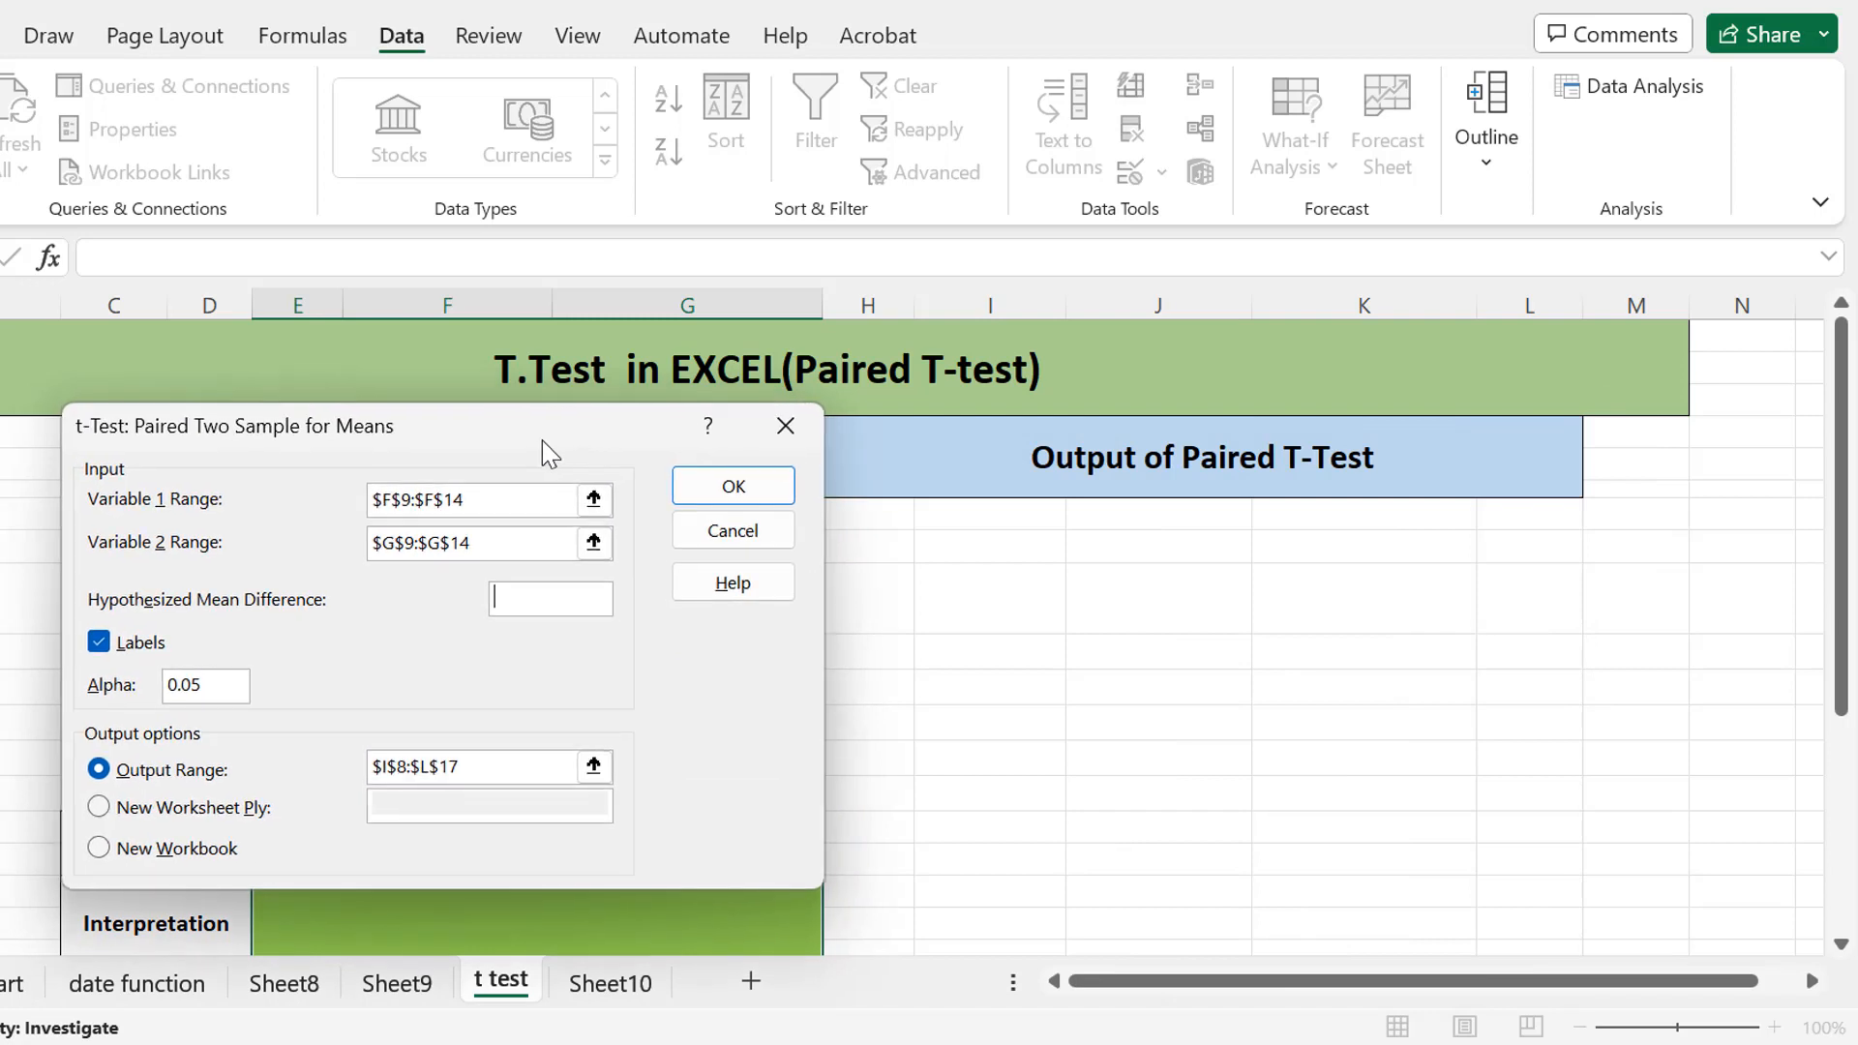
click(411, 765)
double_click(375, 767)
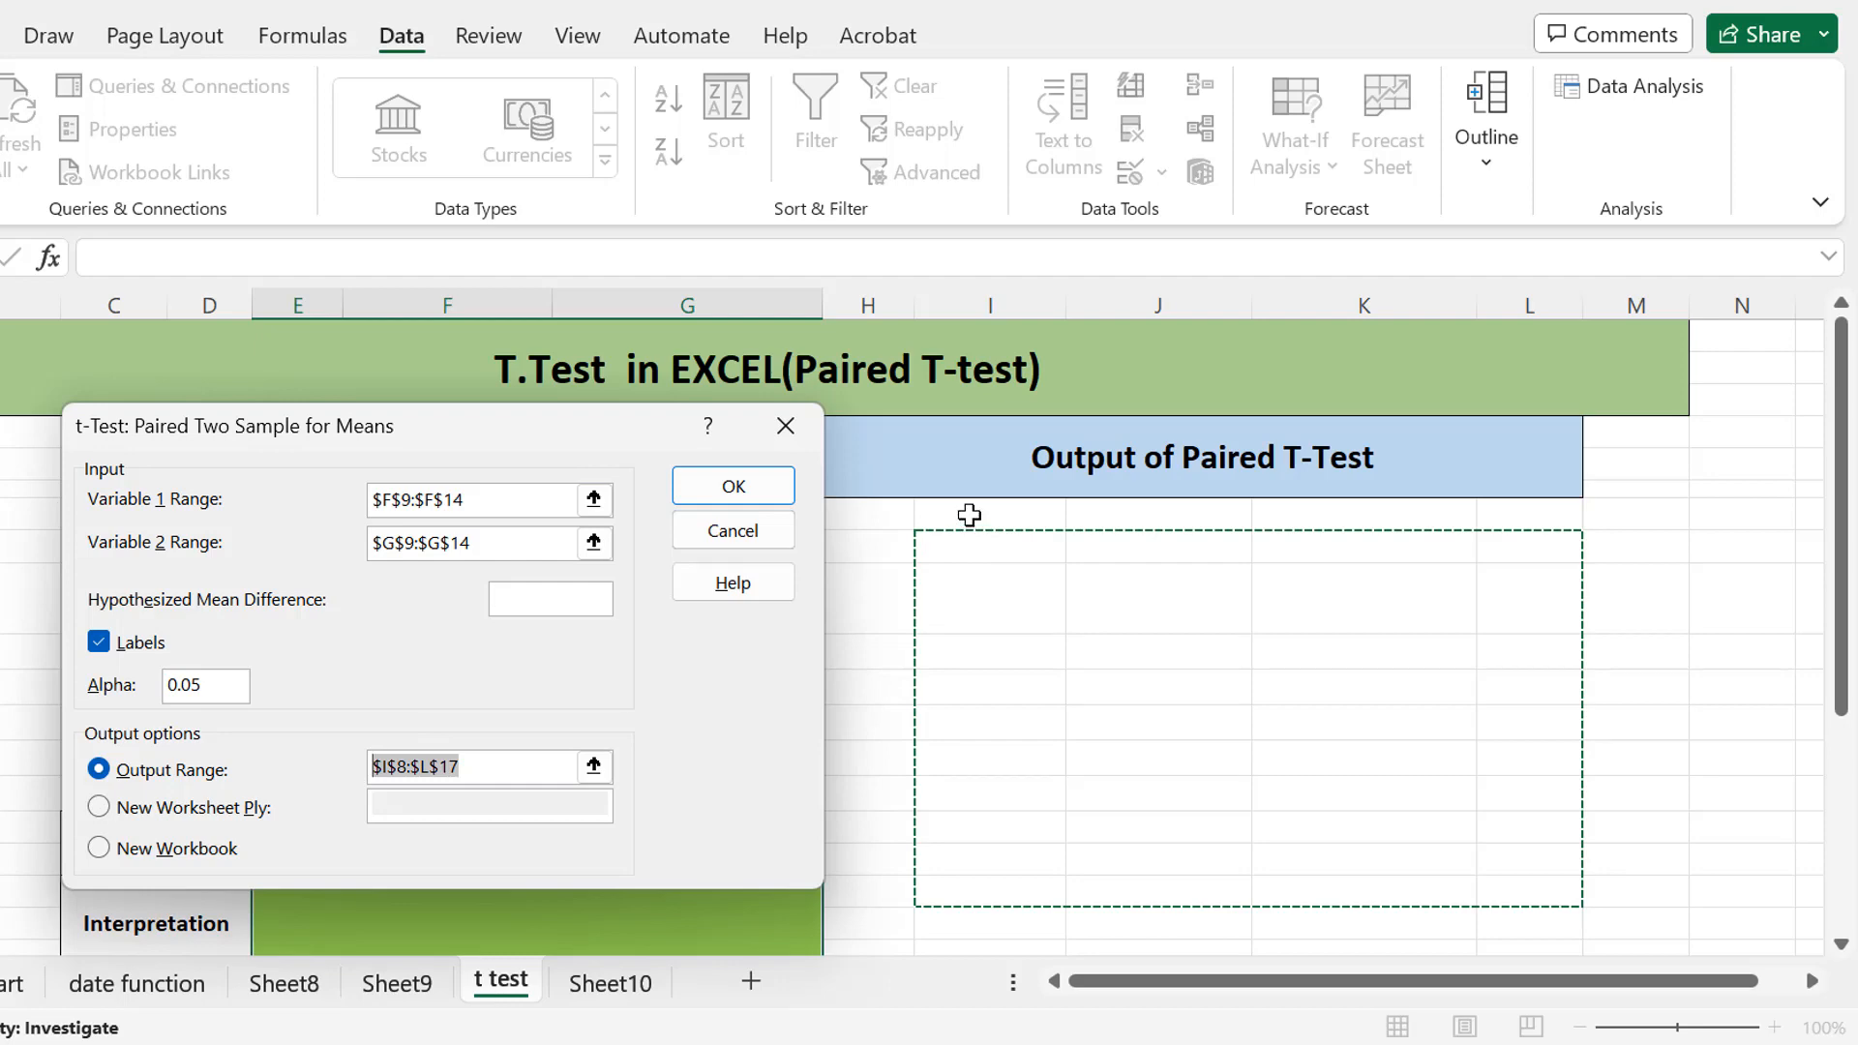
drag(967, 514, 1473, 883)
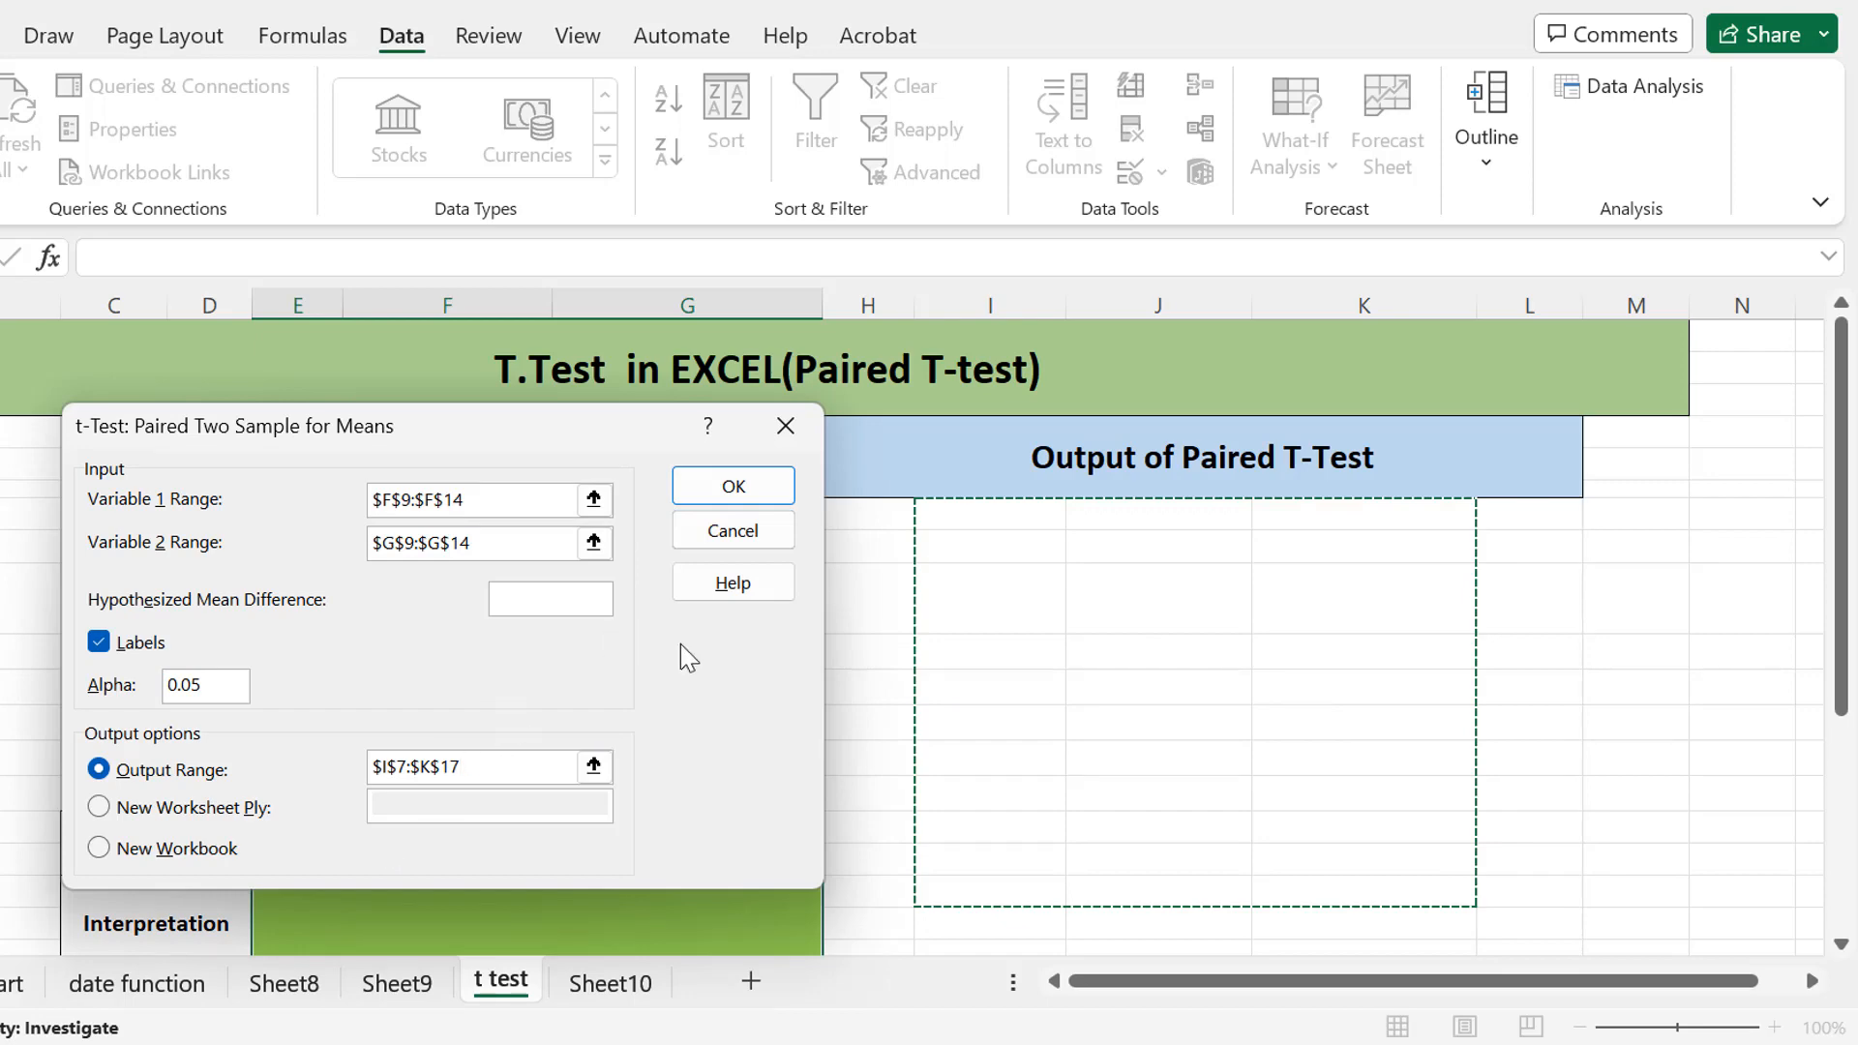
click(741, 488)
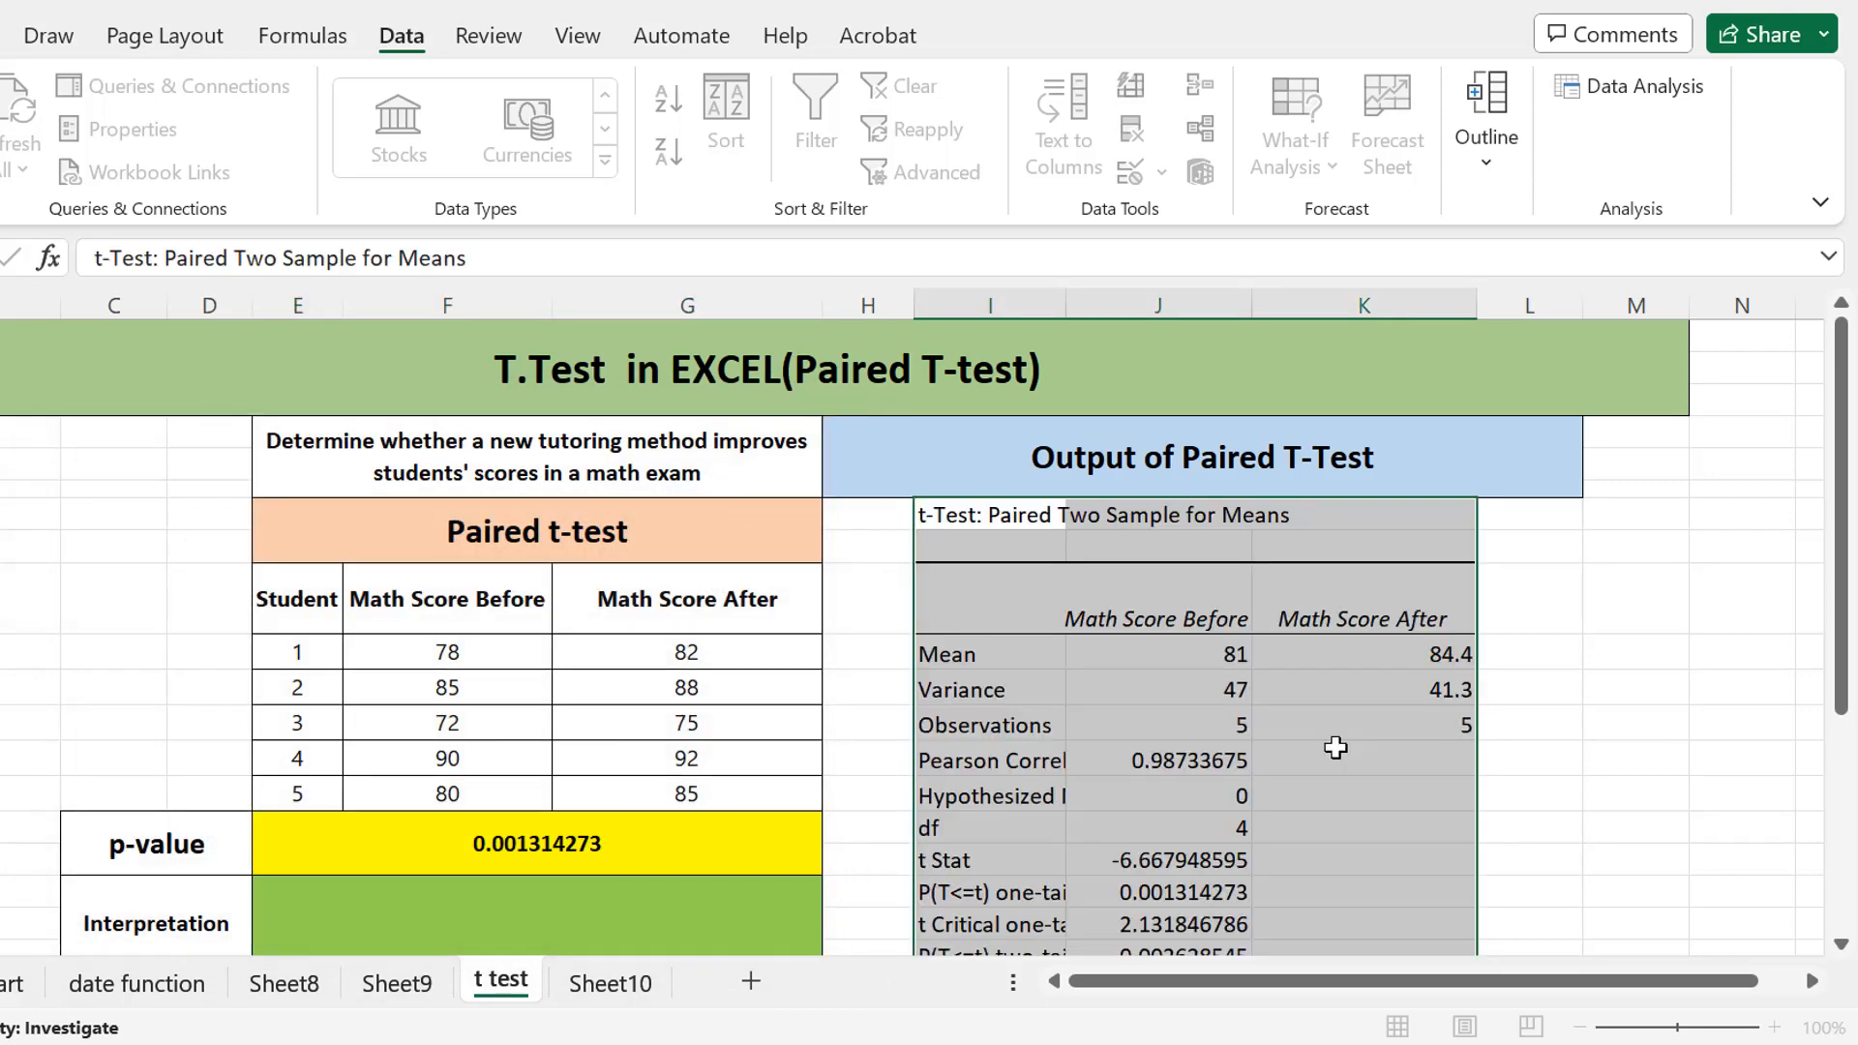
Step: Widen column I to make the row labels of the t-test output readable
click(1225, 691)
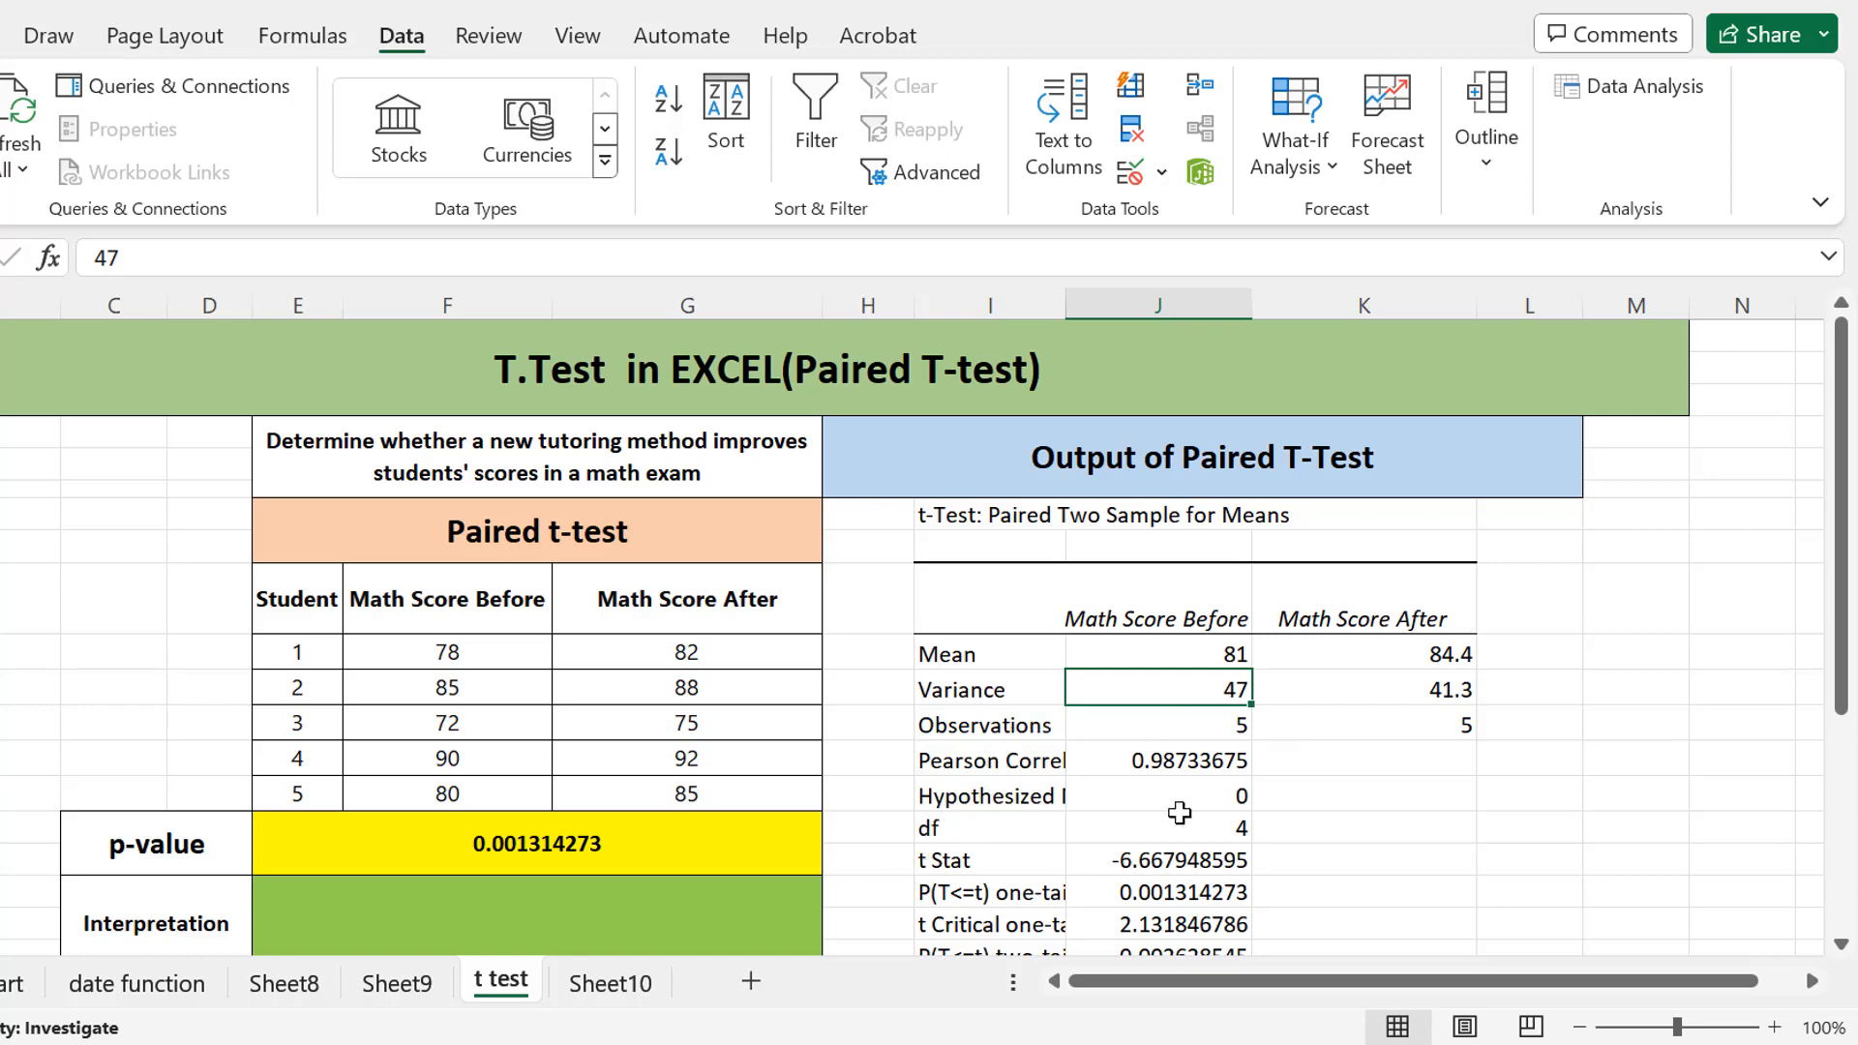
drag(1845, 554, 1849, 571)
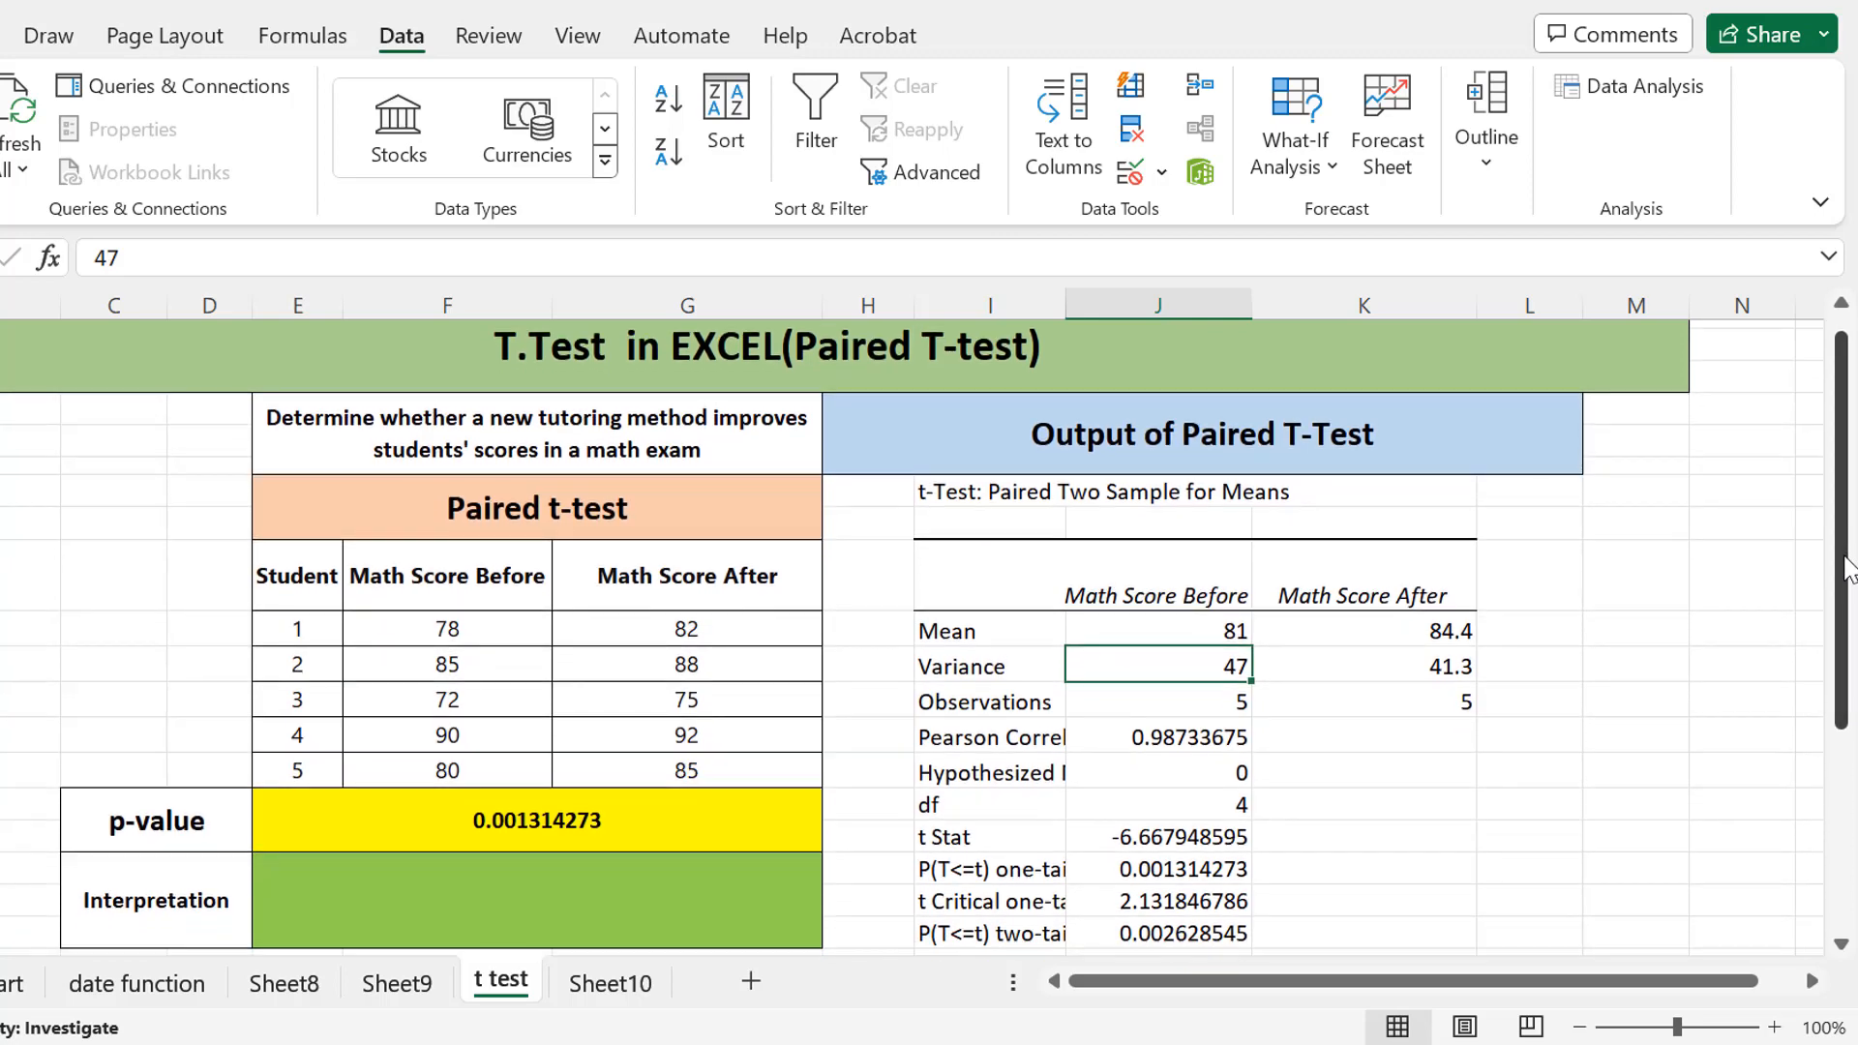
drag(1067, 304, 1129, 305)
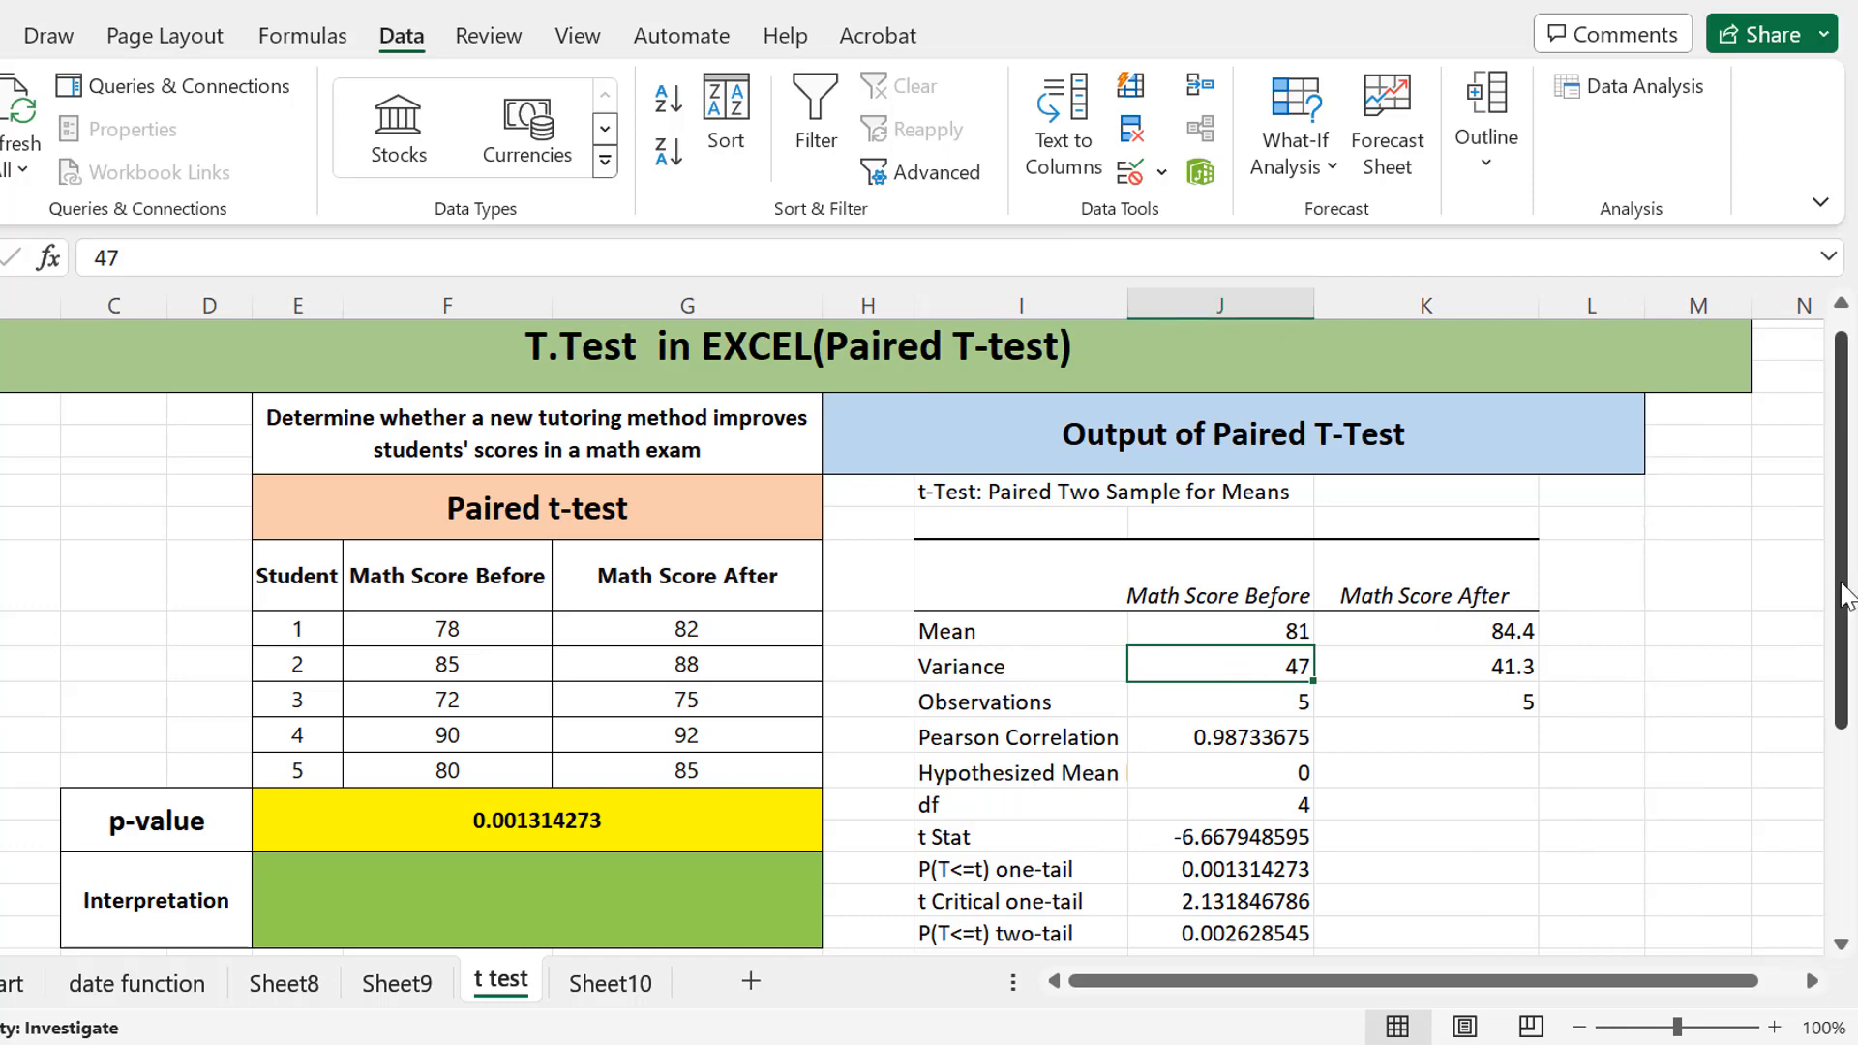
drag(1844, 598, 1853, 621)
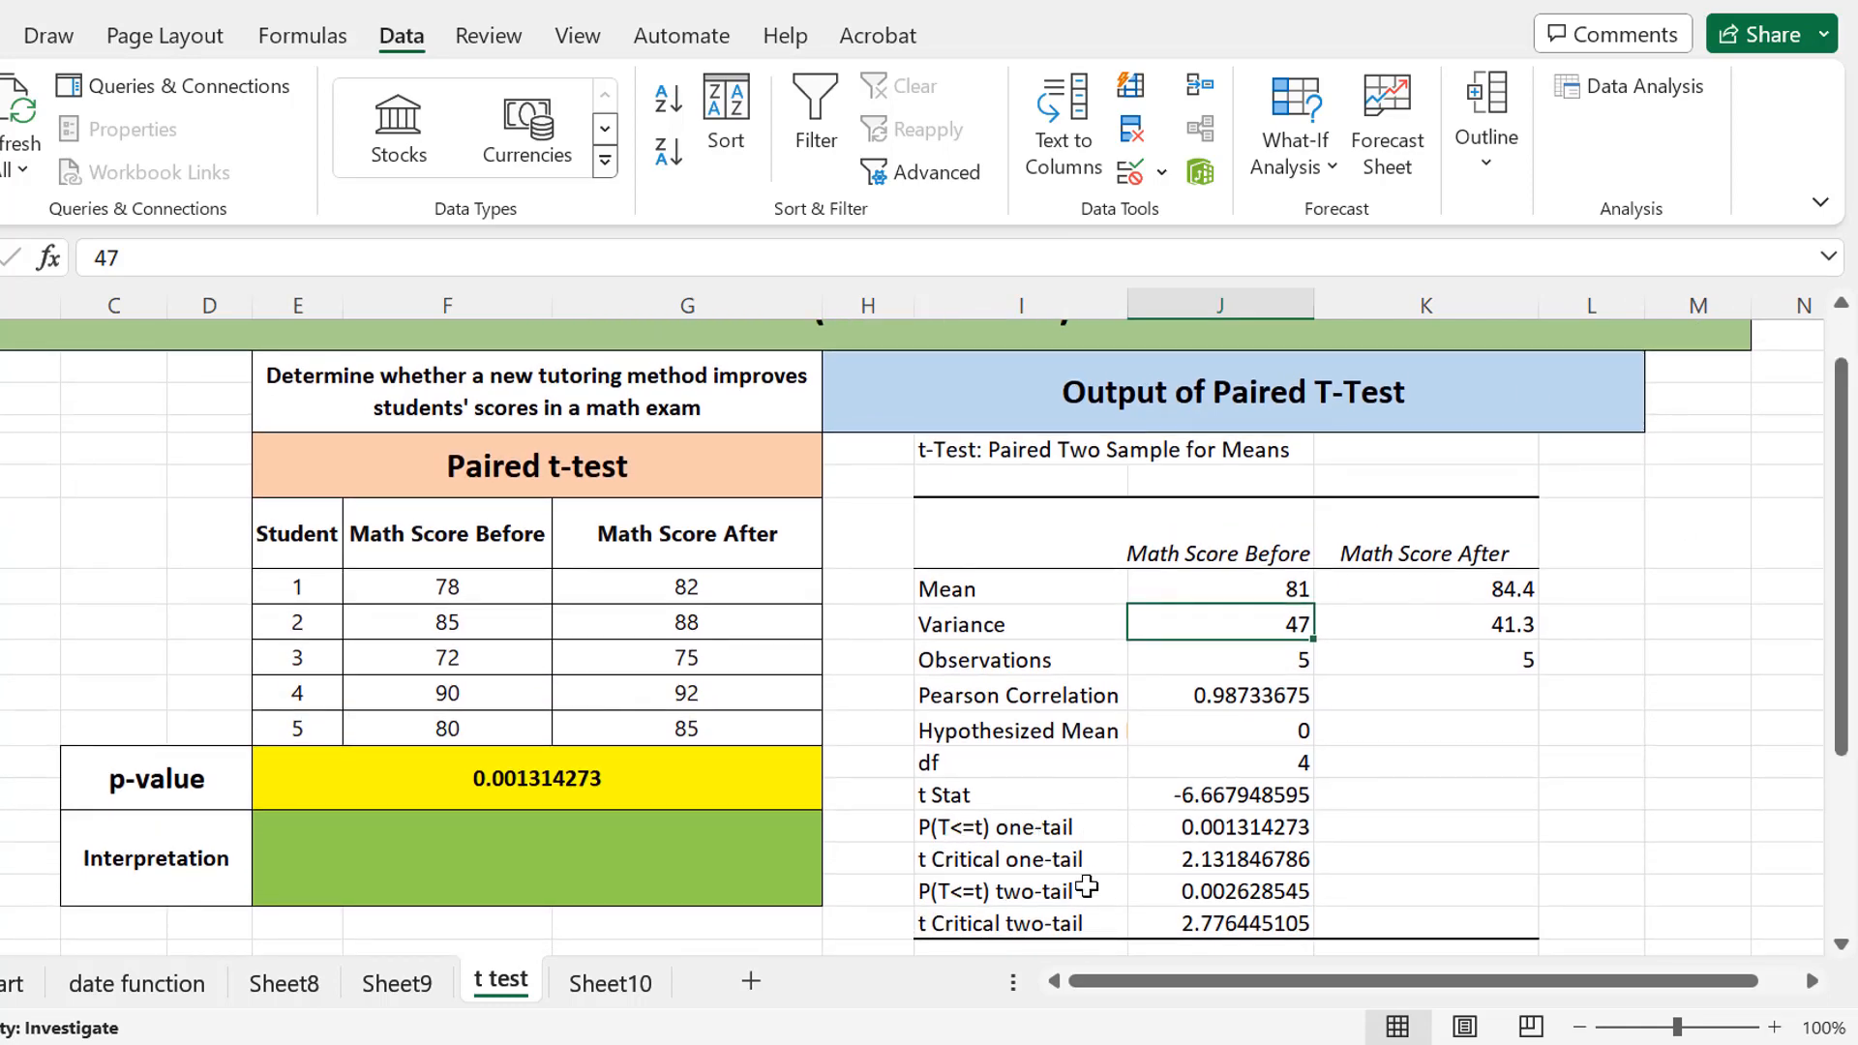
Step: Fill the "P(T<=t) one-tail" label and value in the t-test output with yellow and compare the value with the TTEST p-value
drag(1029, 828, 1186, 835)
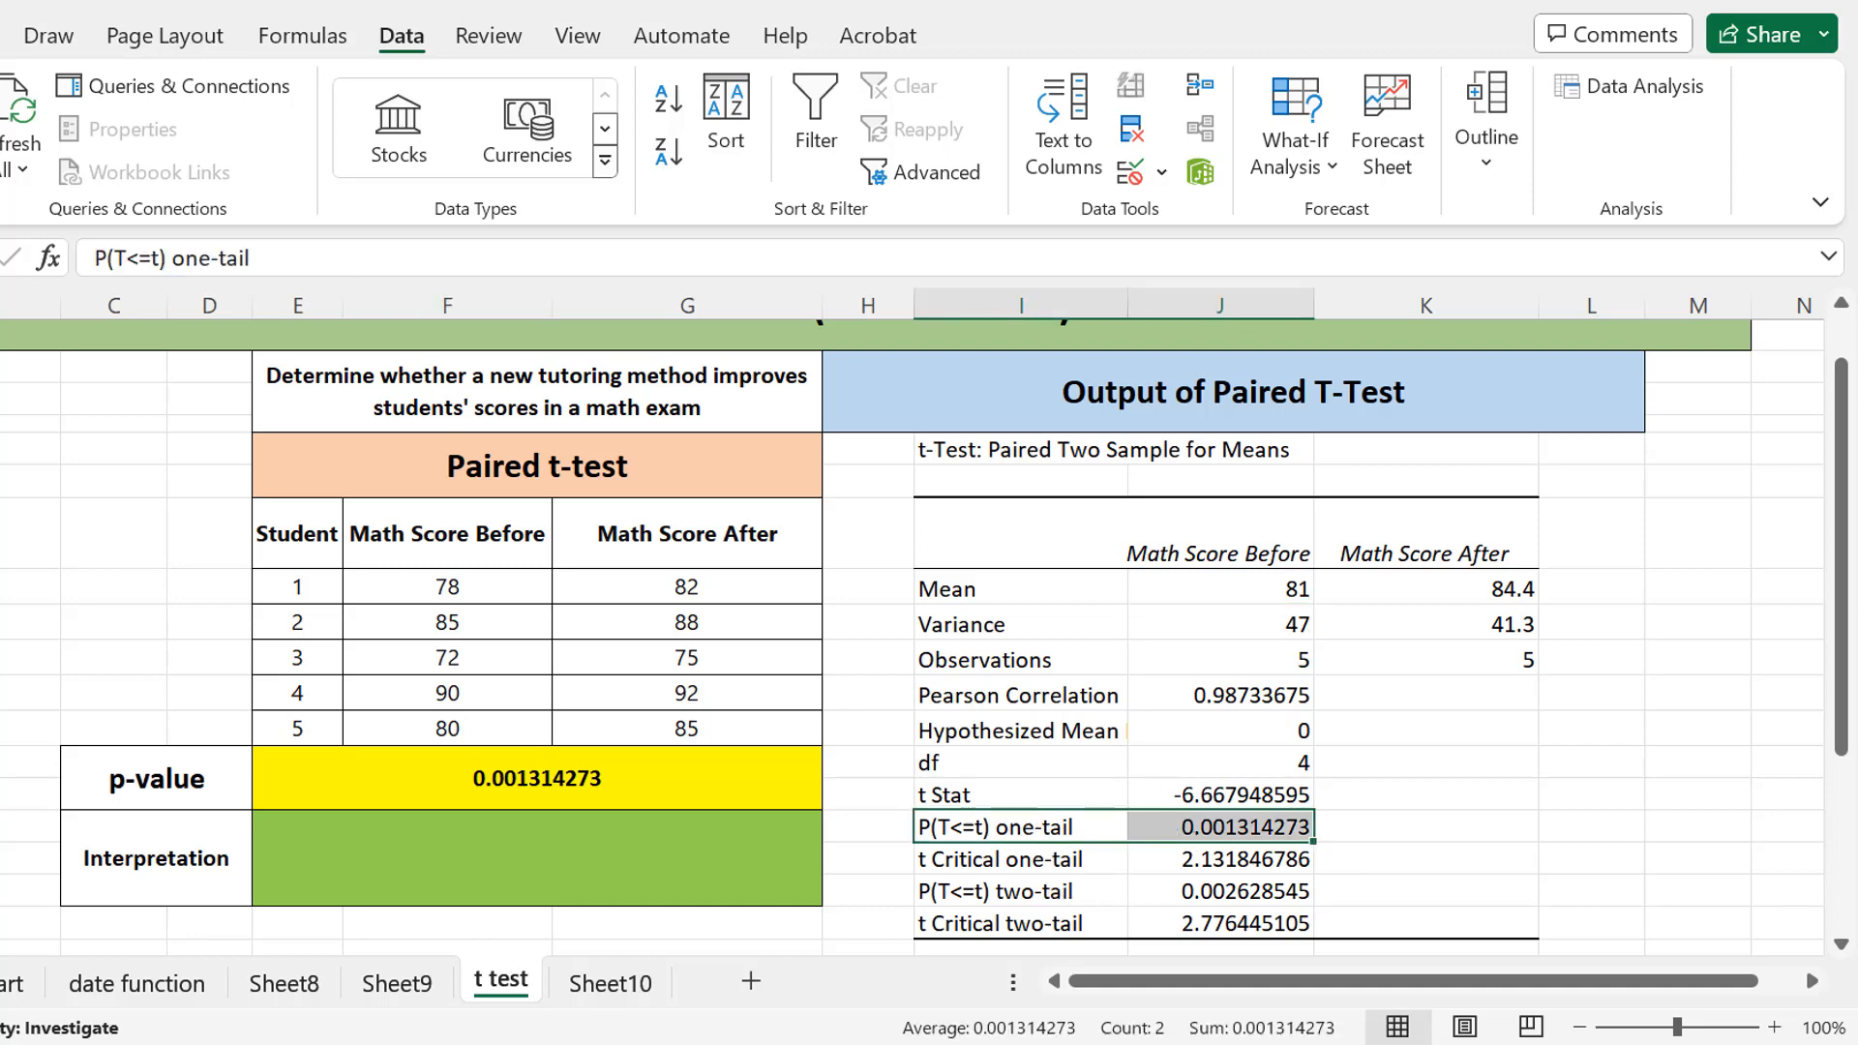
click(0, 36)
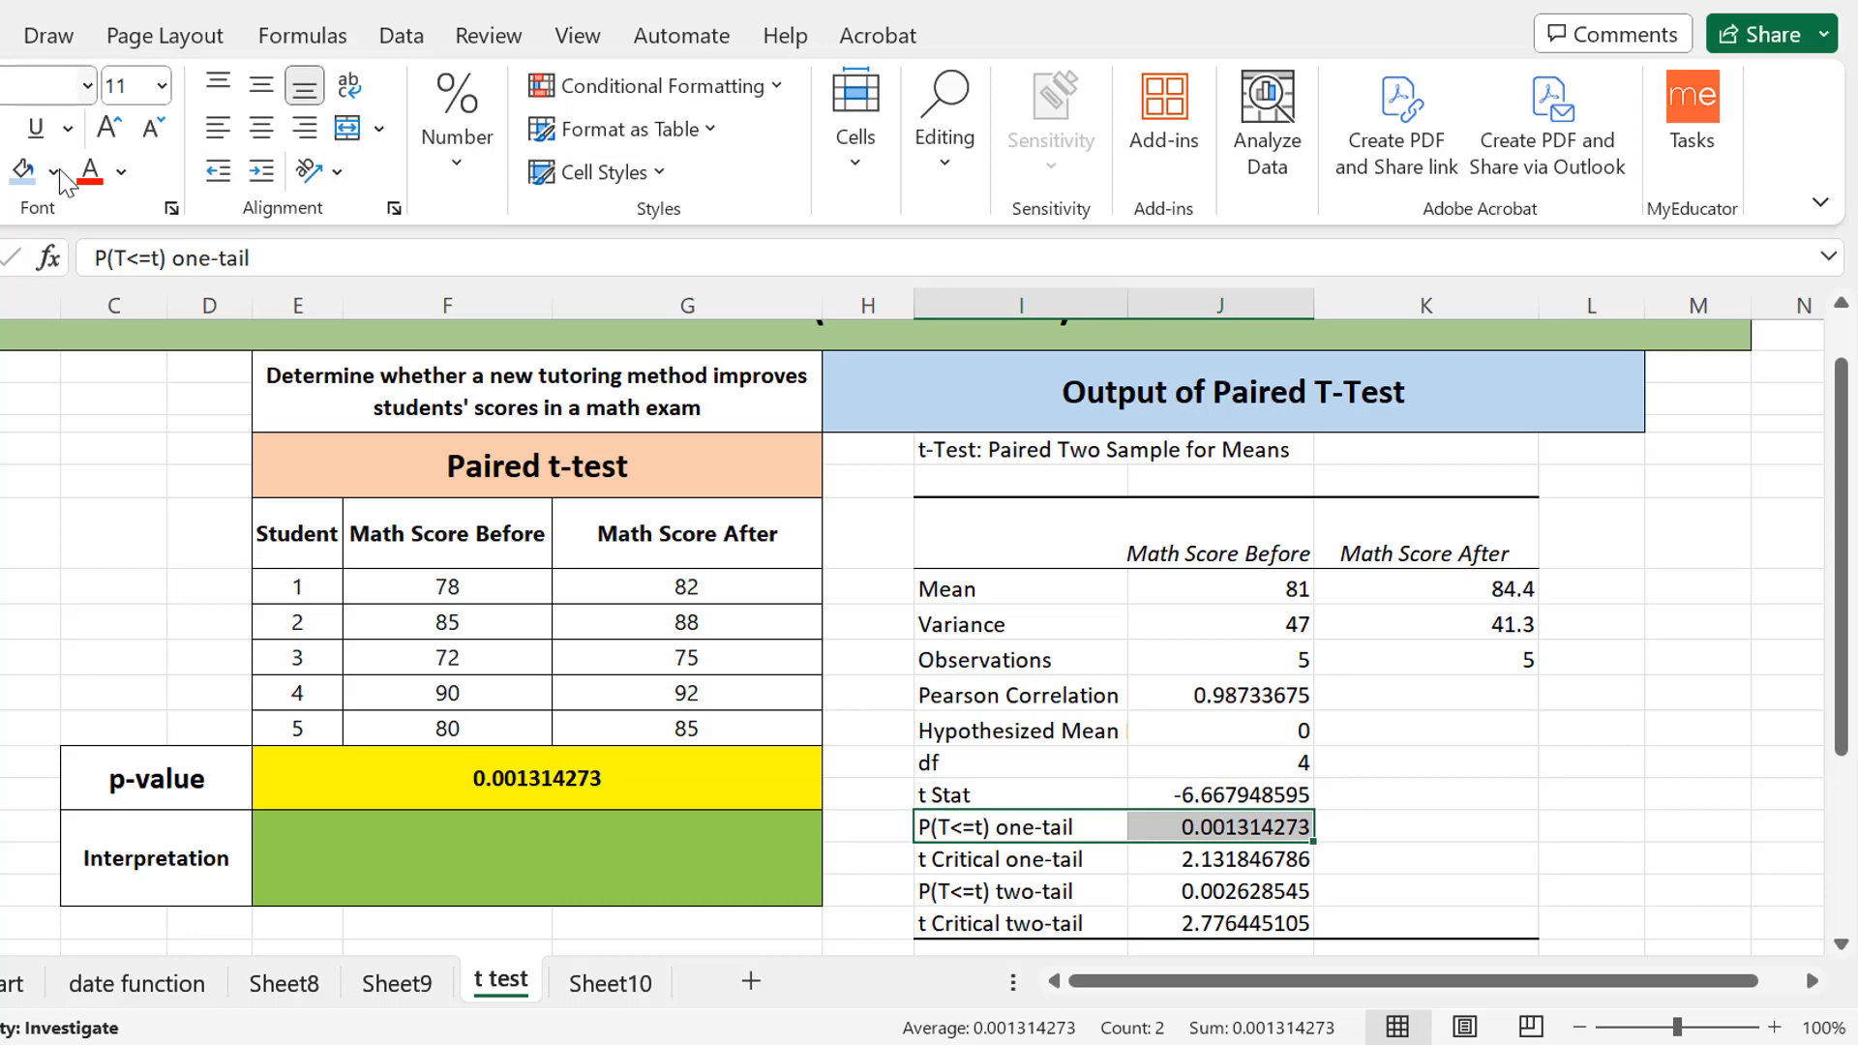
click(54, 171)
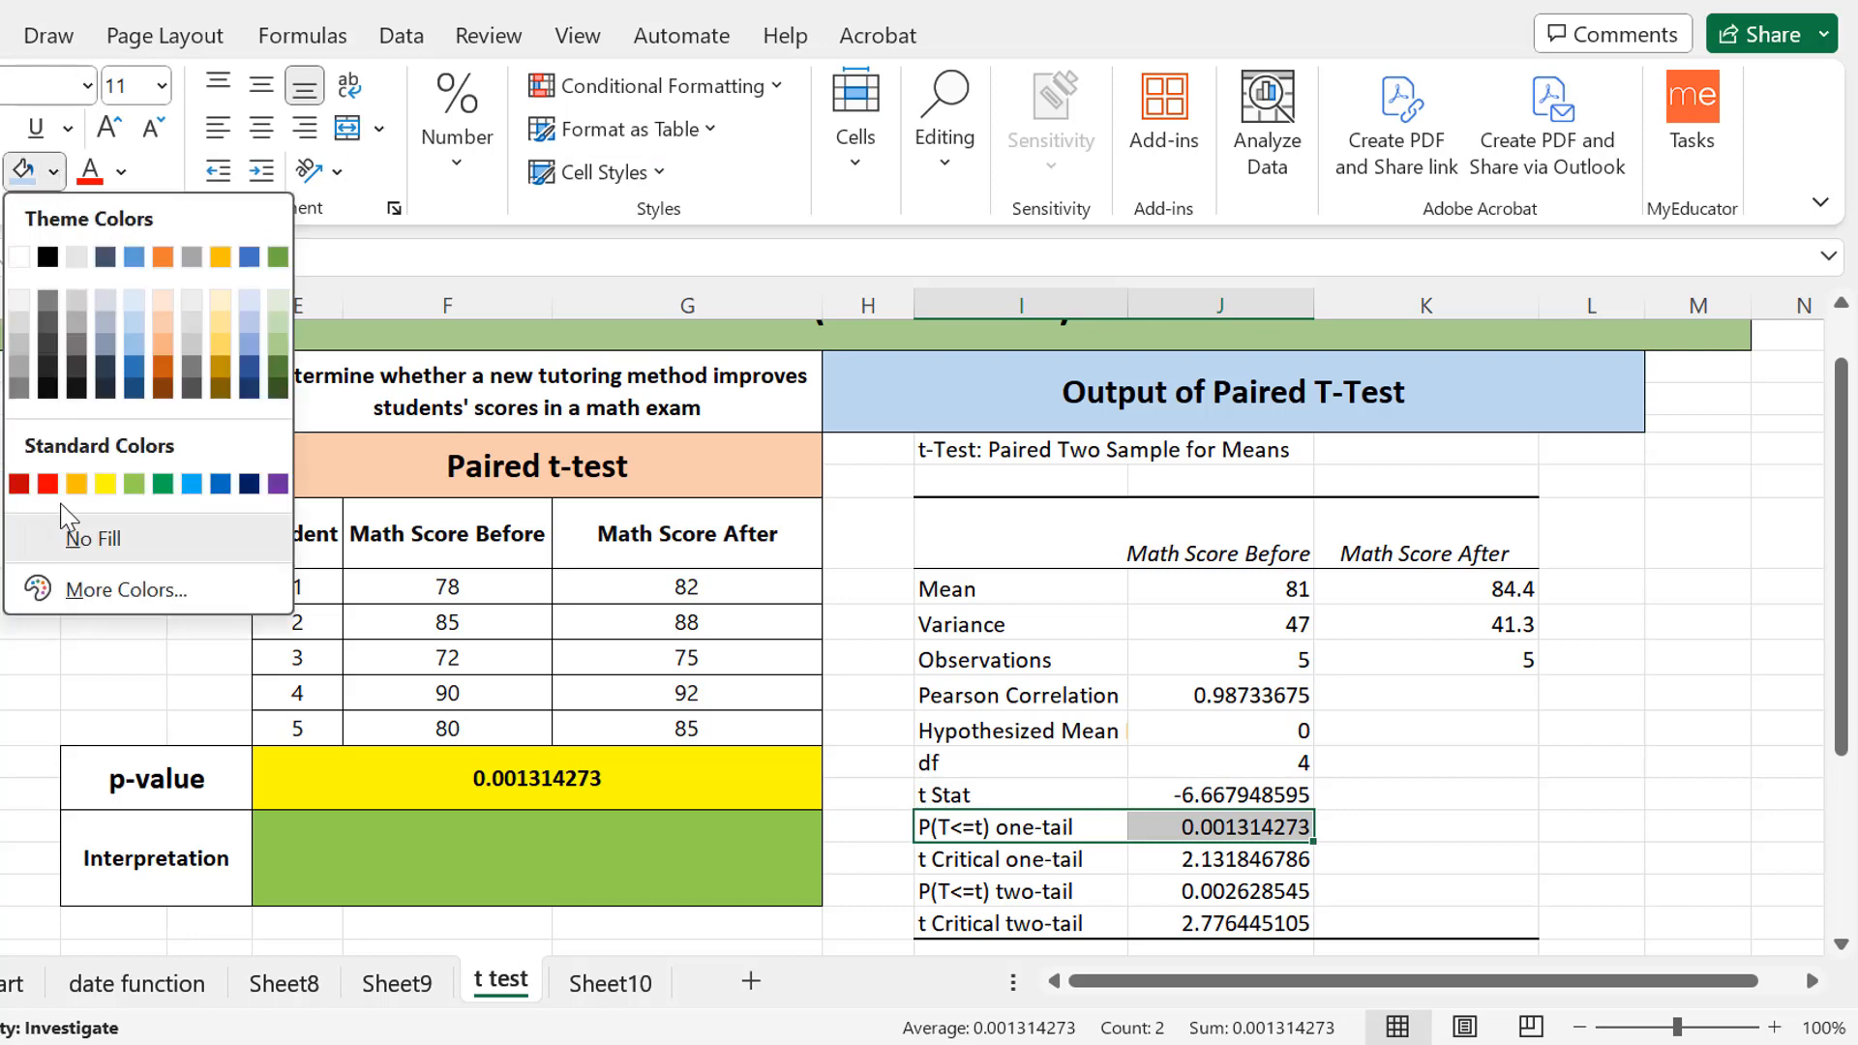
click(104, 483)
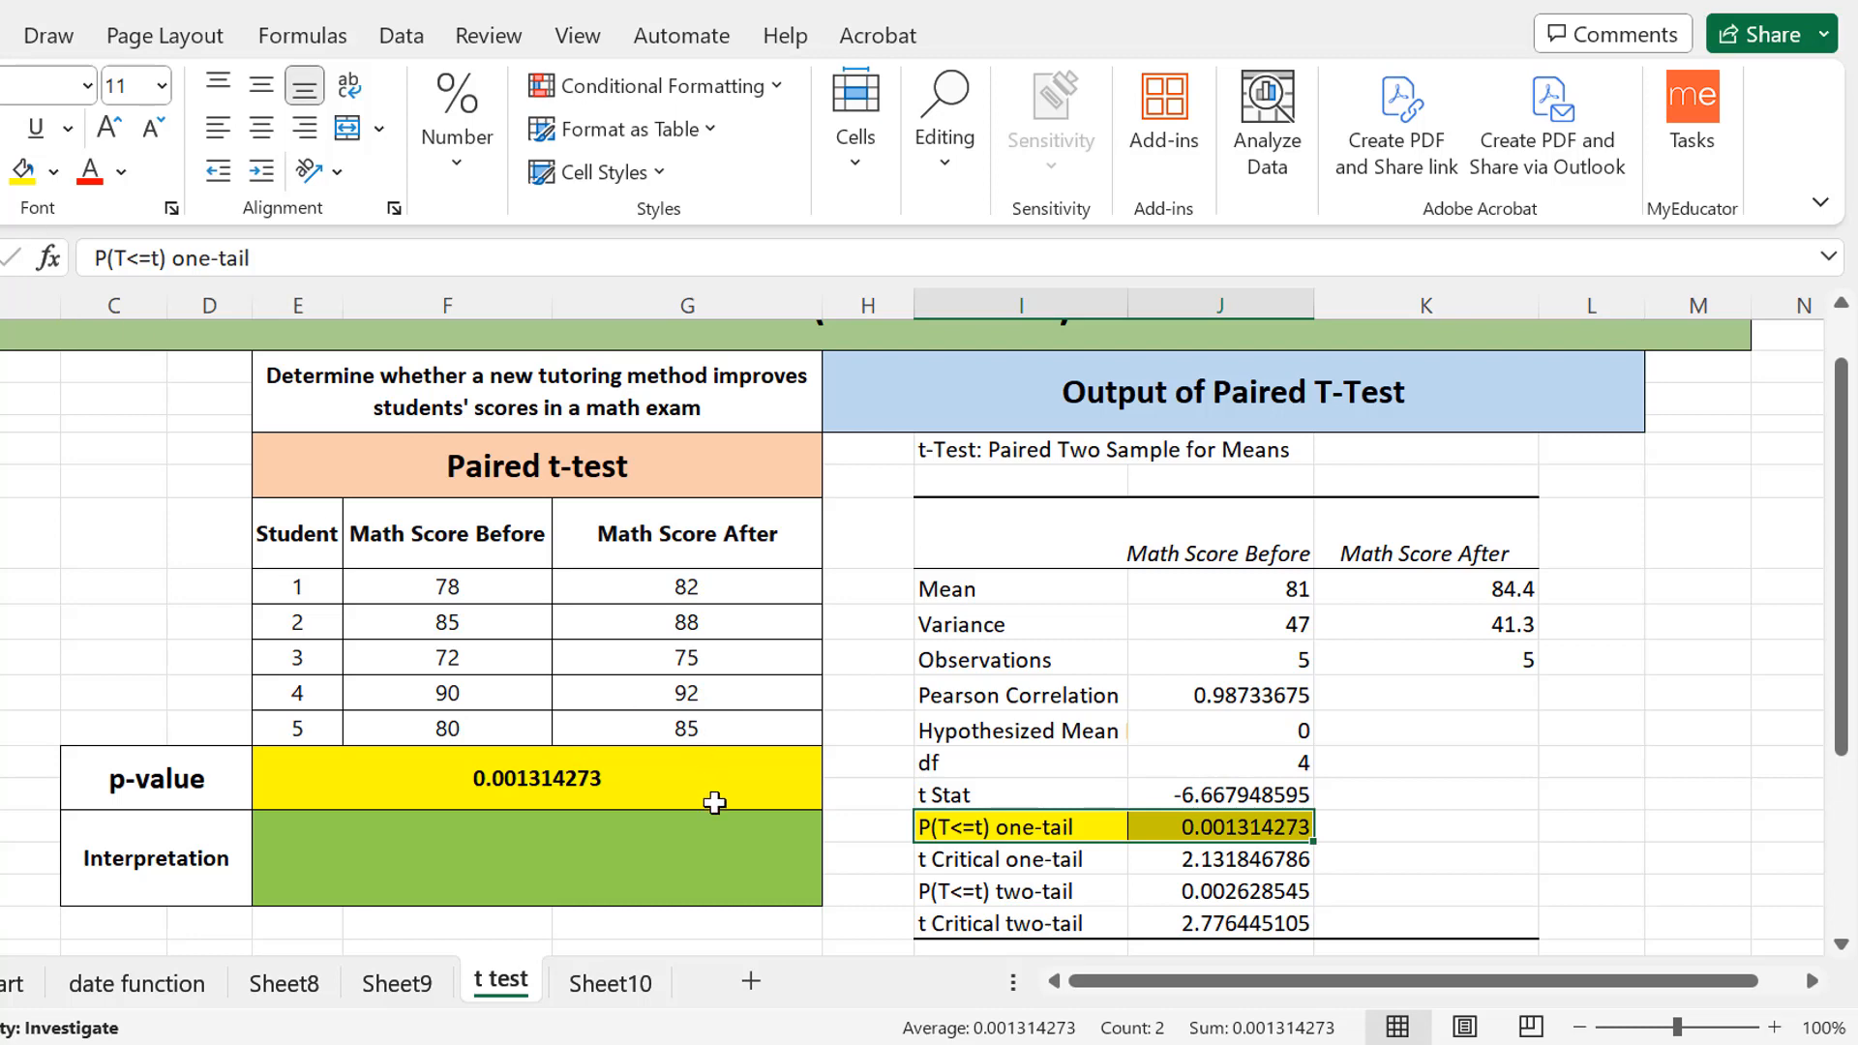
click(685, 784)
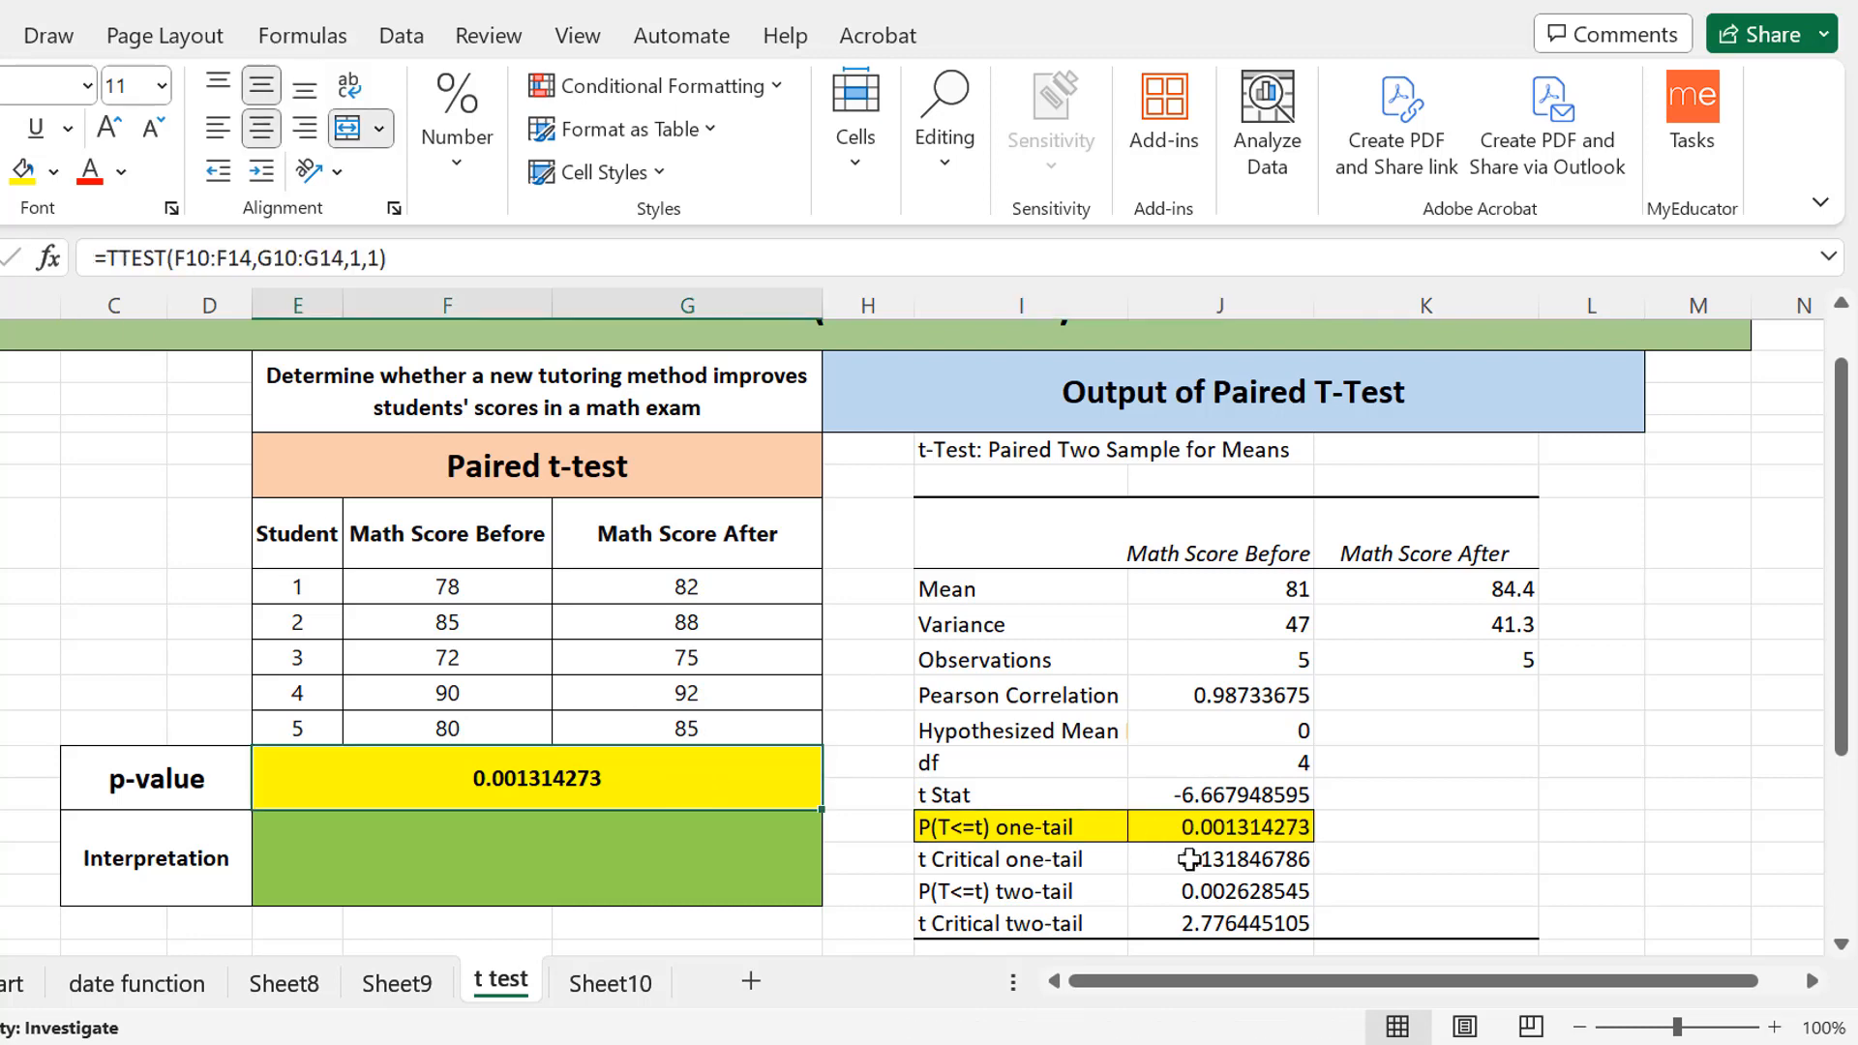
click(1164, 840)
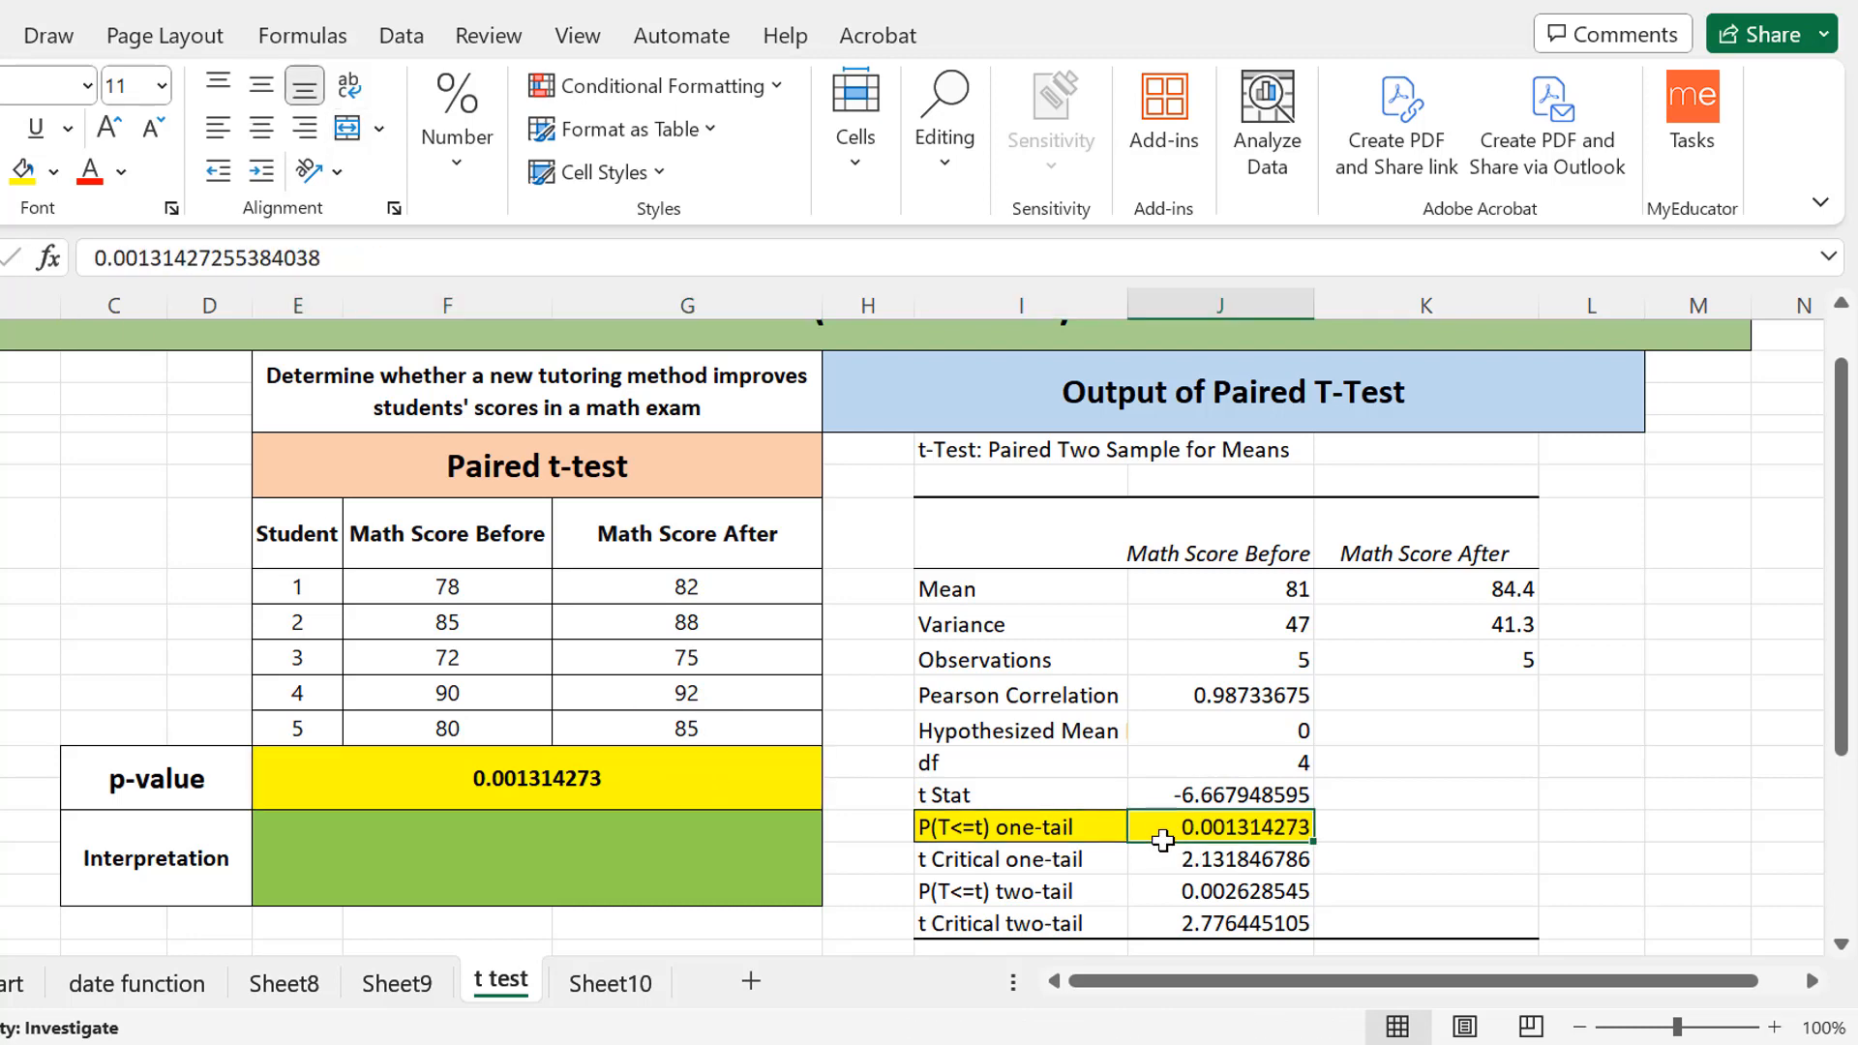
click(665, 769)
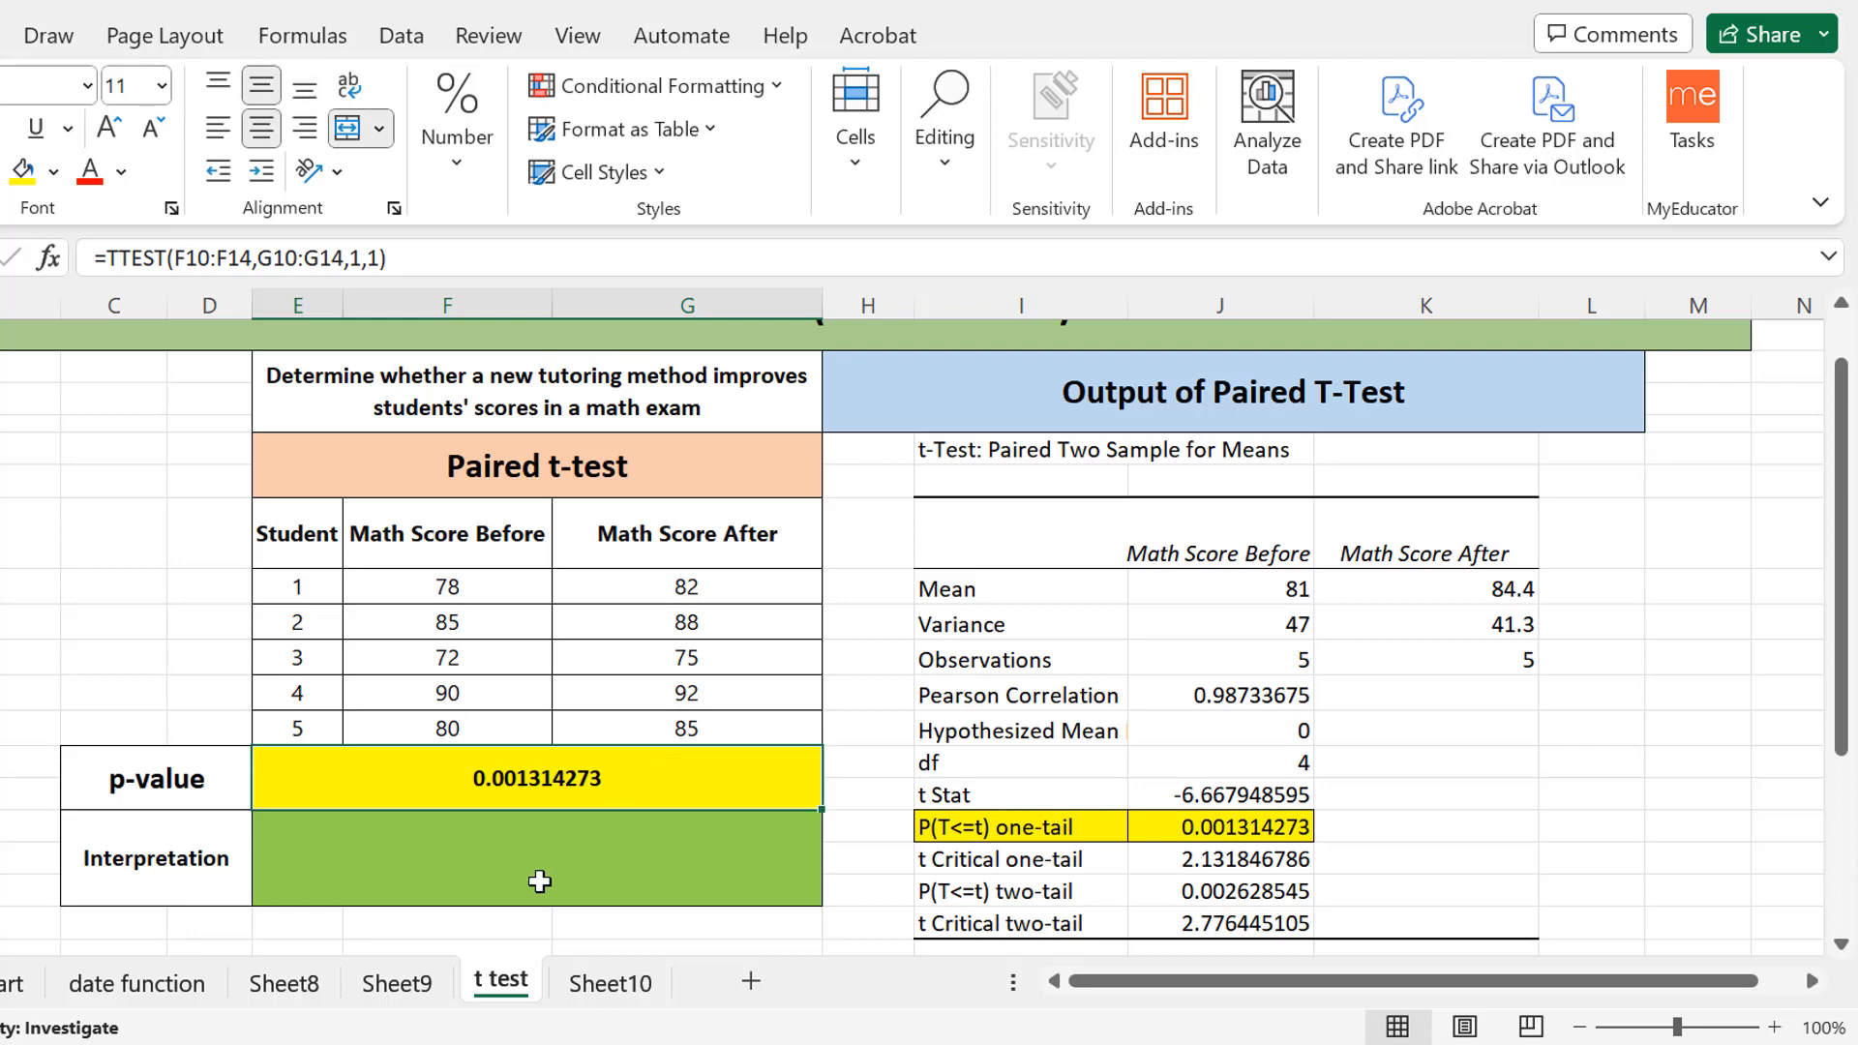
Step: Write in the Interpretation cell that, as the p-value 0.0013 is less than 0.05, the mean scores before and after the new tutoring method differ significantly
double_click(470, 869)
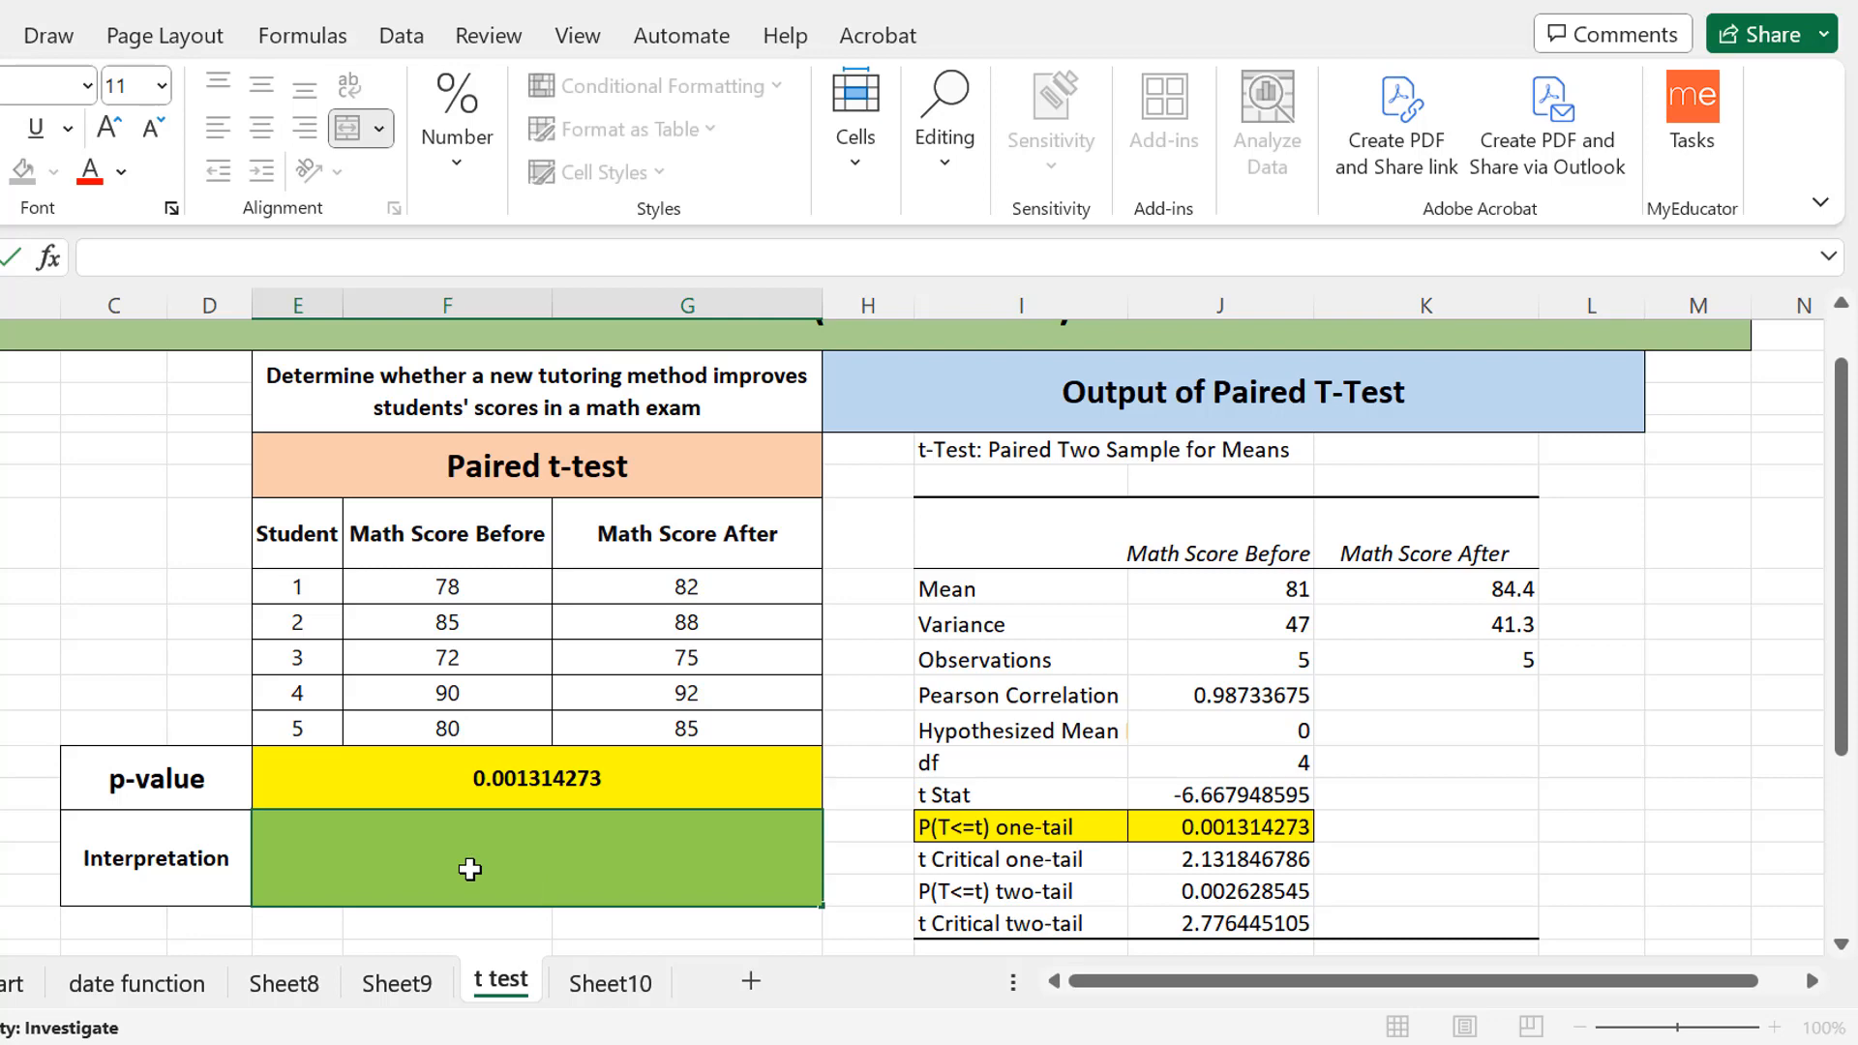
text(As the p-value i.e. 0.0013 is less than 0.05, it means there is a statistical difference between the mean score before and after a new tutoring method.)
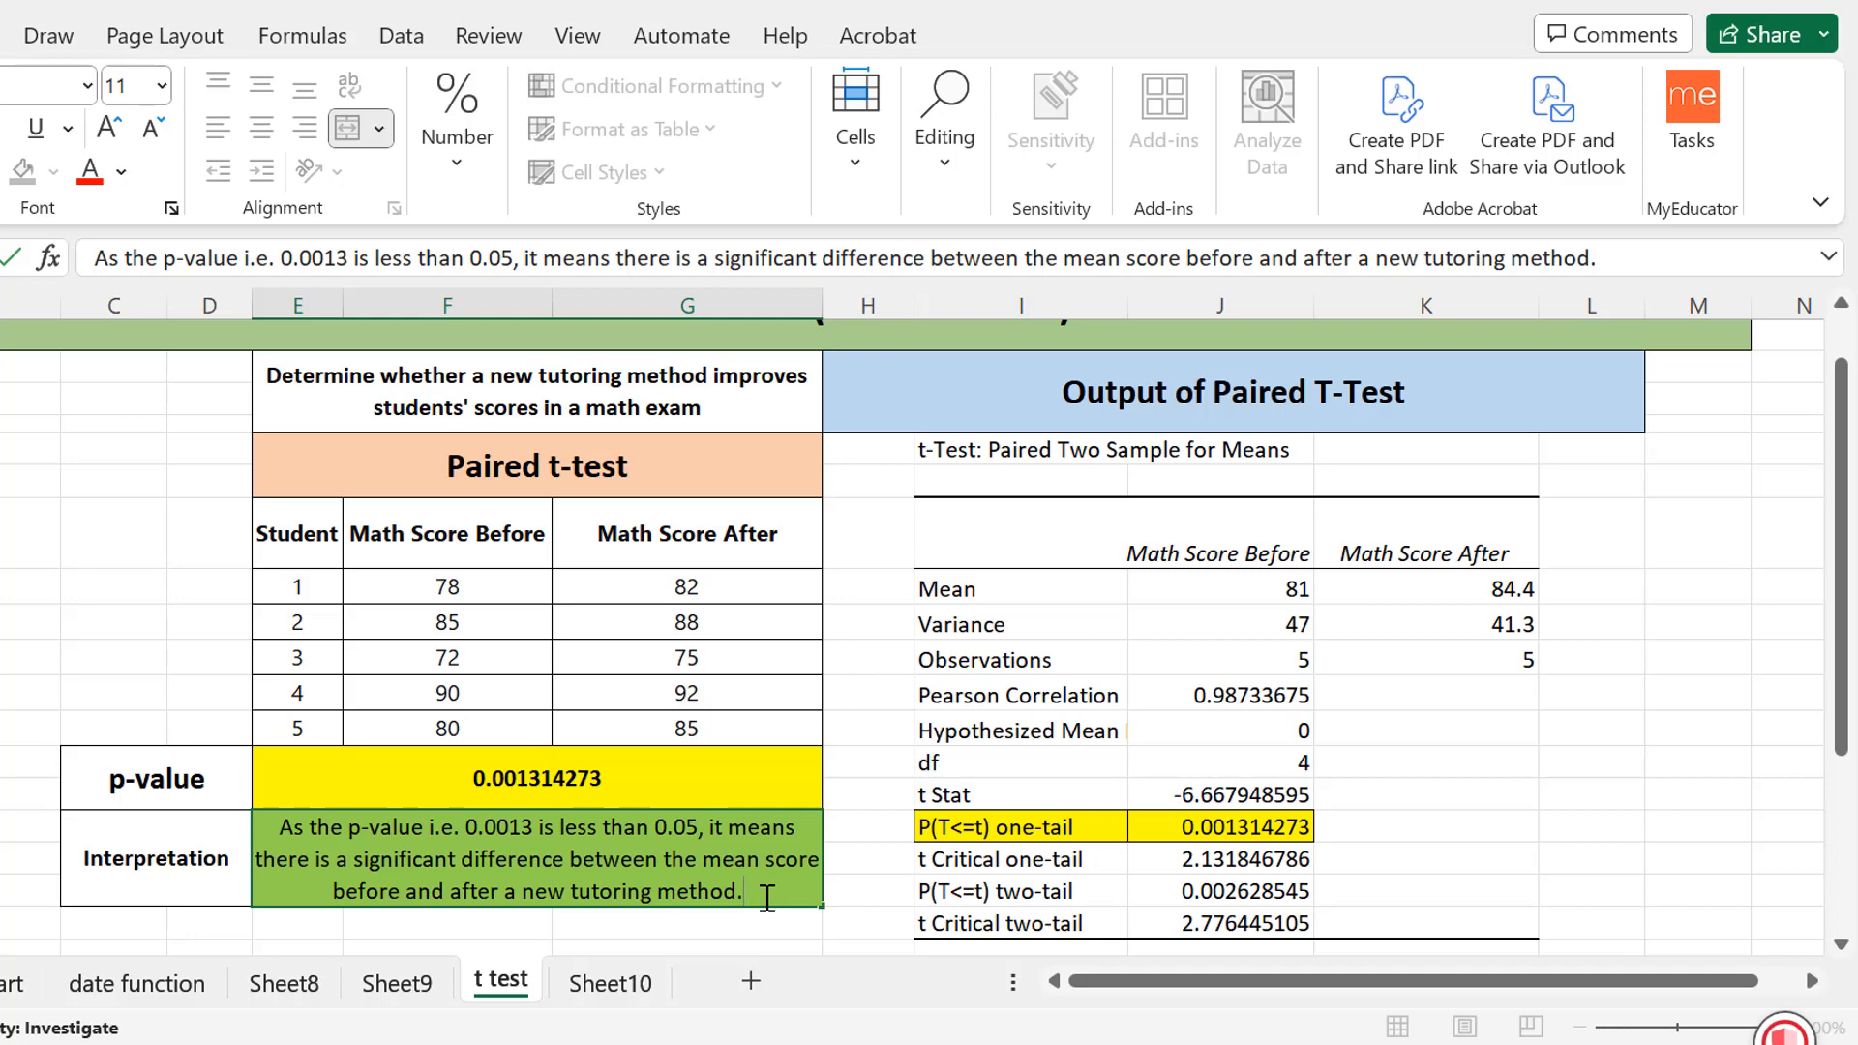
drag(1844, 714, 1848, 634)
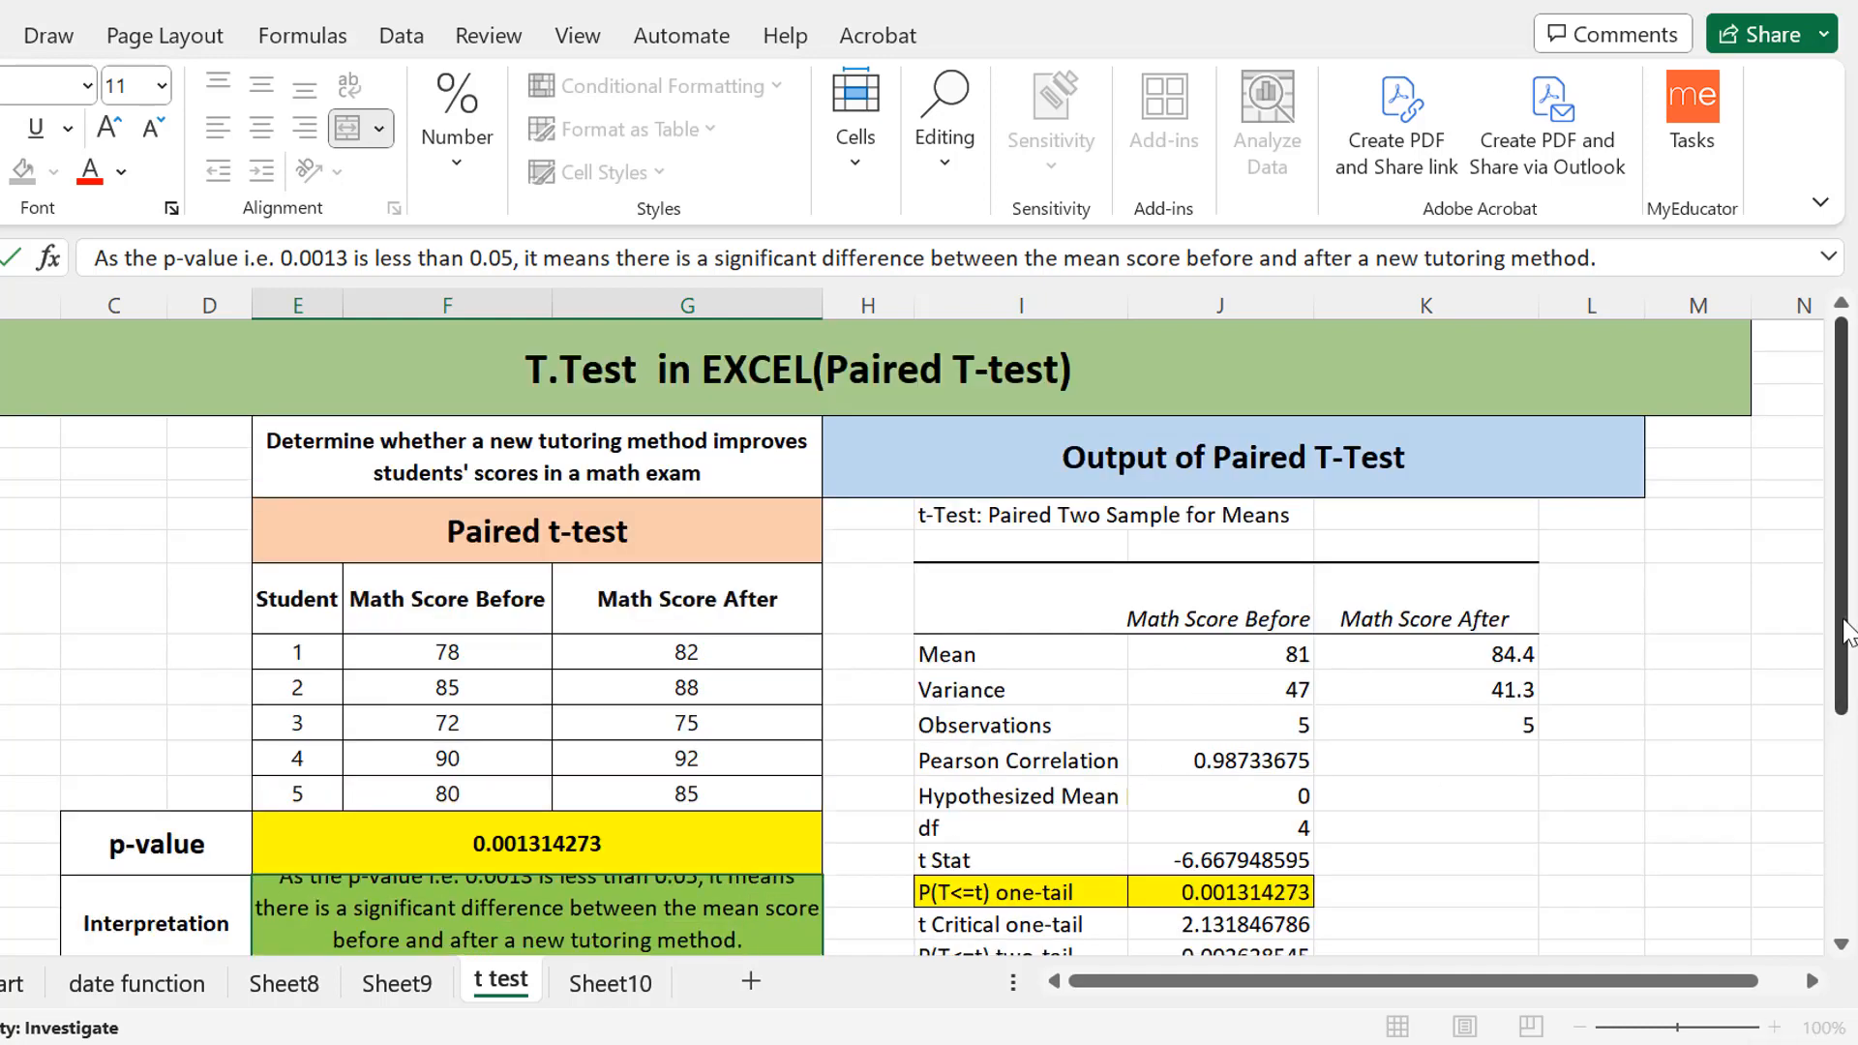